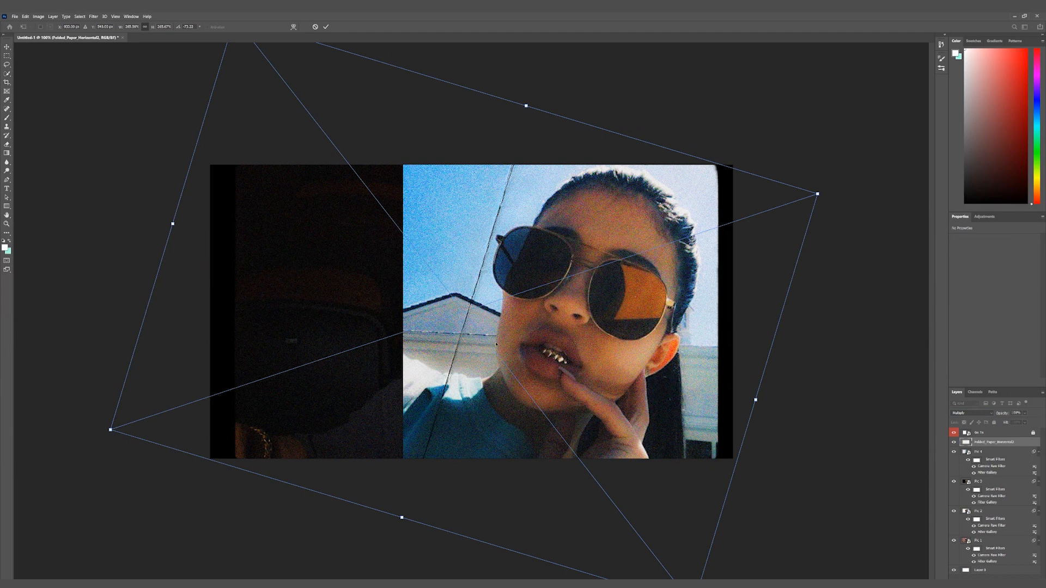
- Nudge the folded-paper texture into place and turn the pen path traced along its fold into a new selection
key(shift+Right)
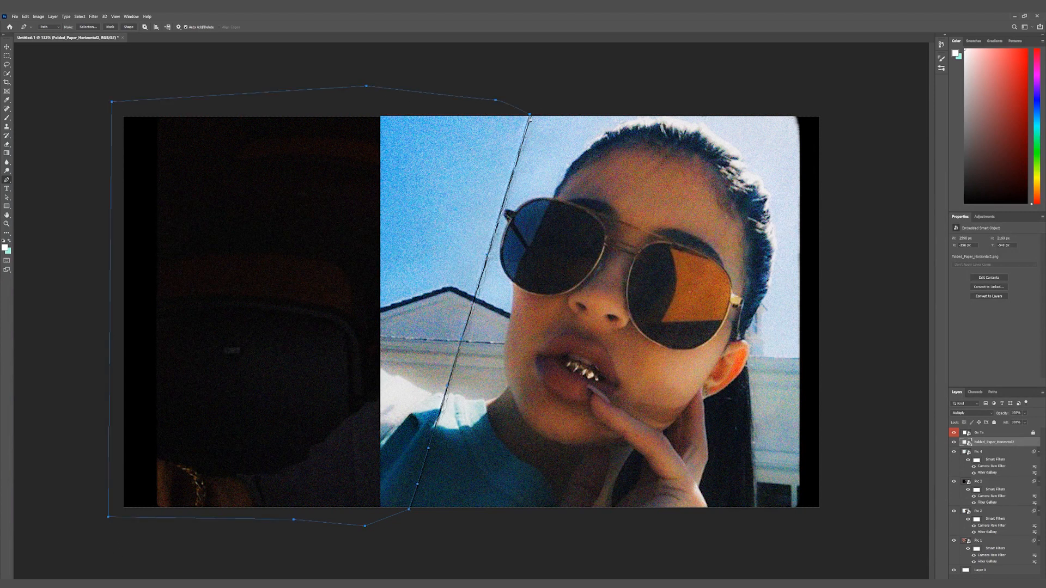
right_click(491, 143)
click(517, 170)
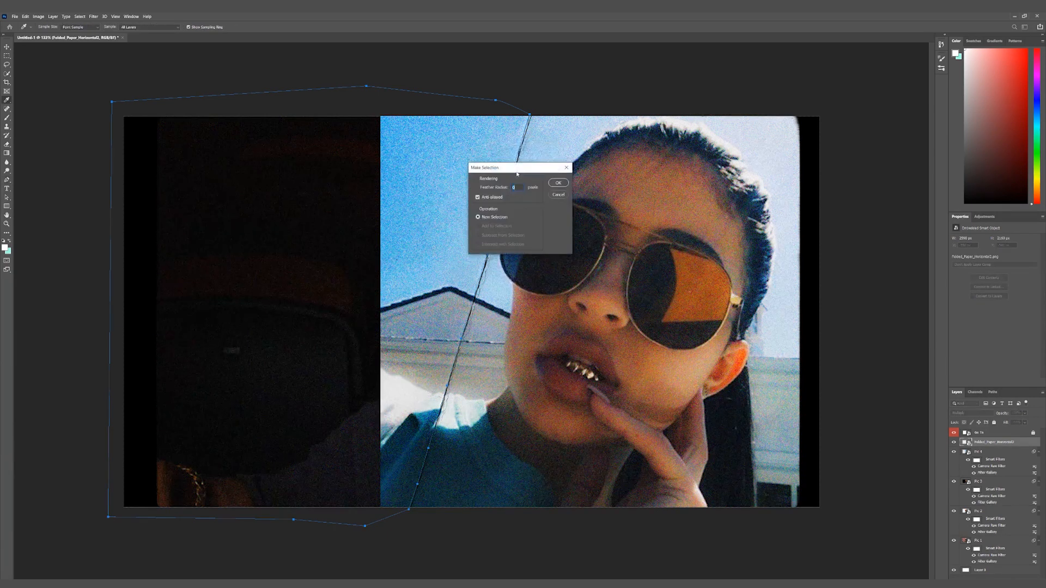
key(Return)
key(l)
- Rasterize the folded-paper texture layer and the Pic 4 layer
right_click(999, 443)
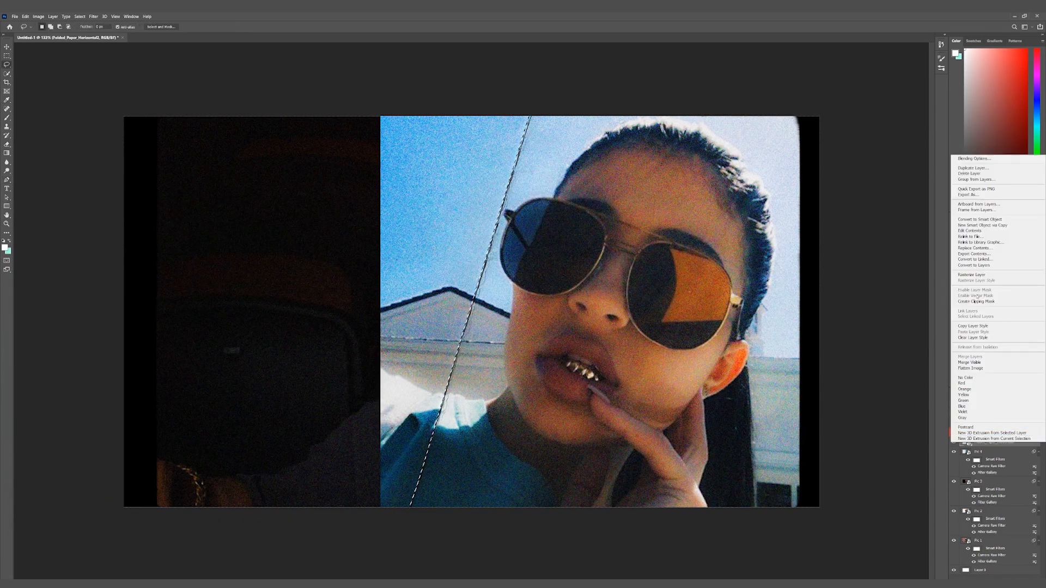
click(987, 275)
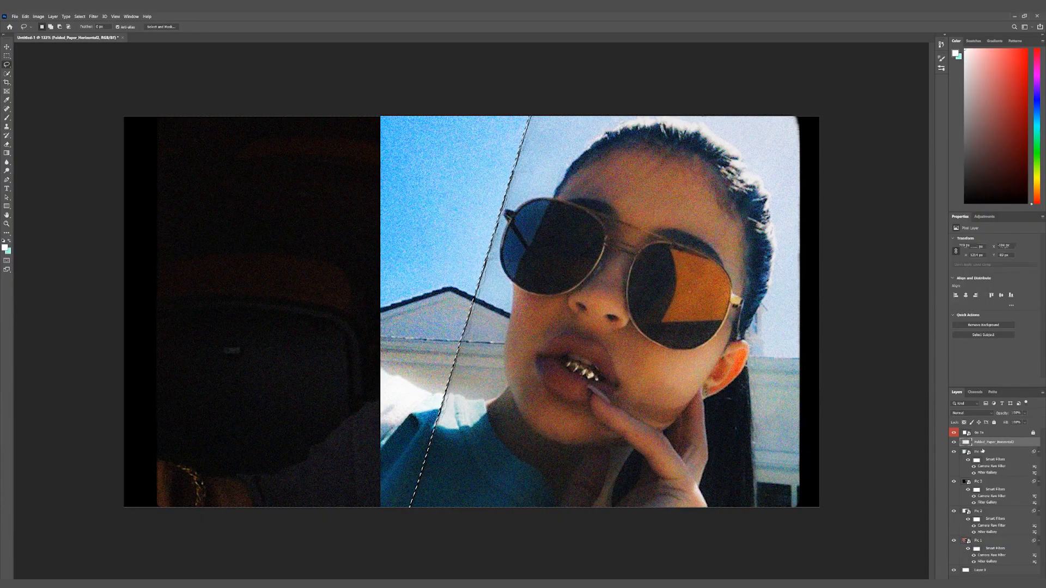
right_click(982, 451)
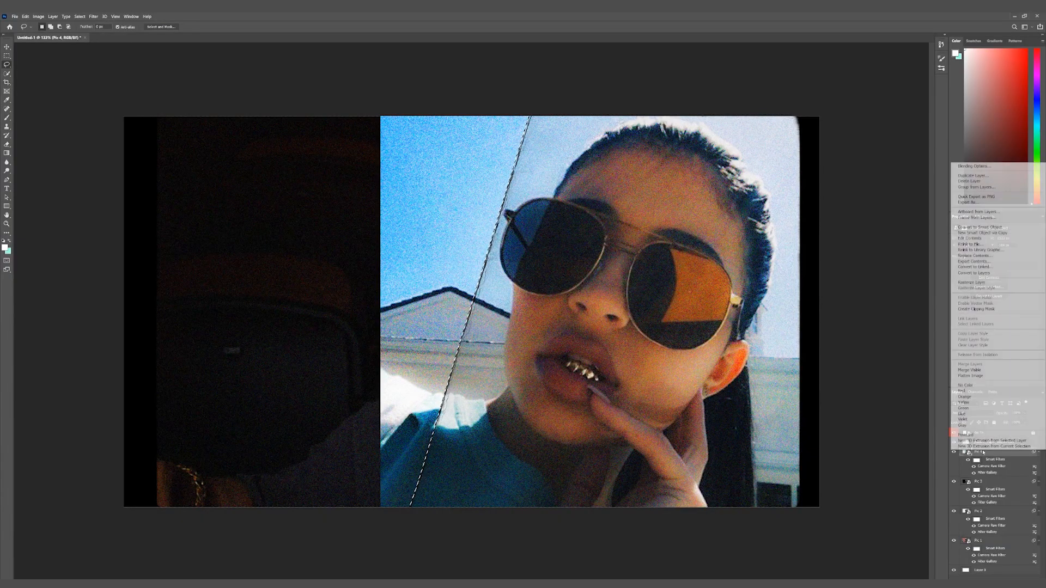
click(984, 282)
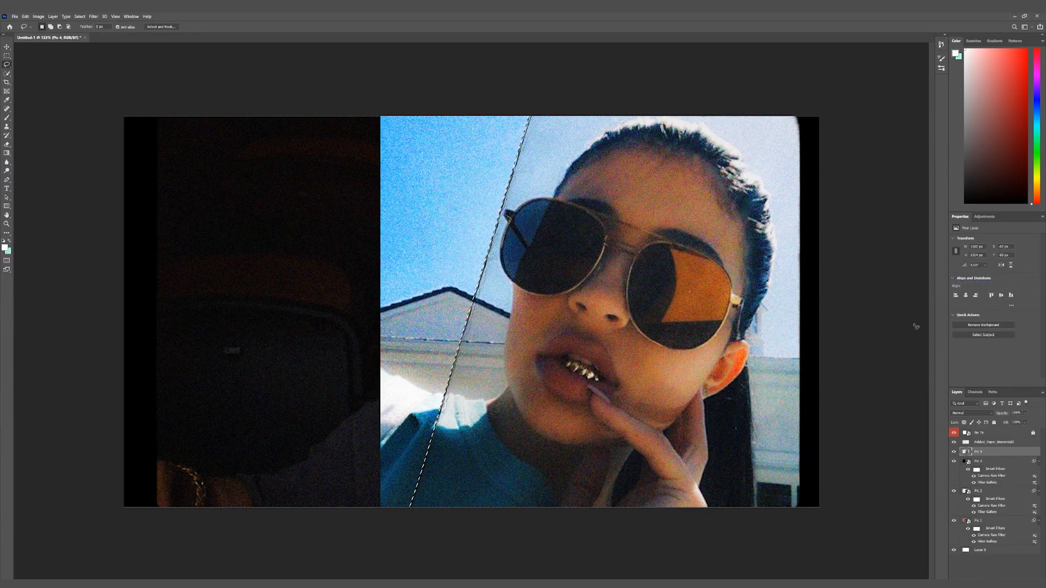
- Delete the selected part of Pic 4 on the dark photo's side of the fold and clear the selection
key(Delete)
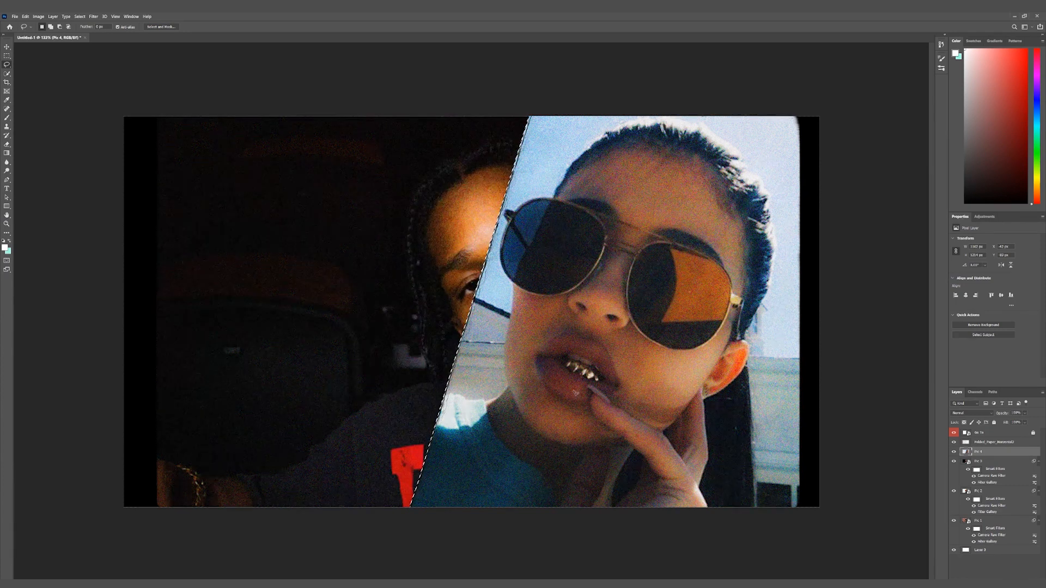
right_click(531, 345)
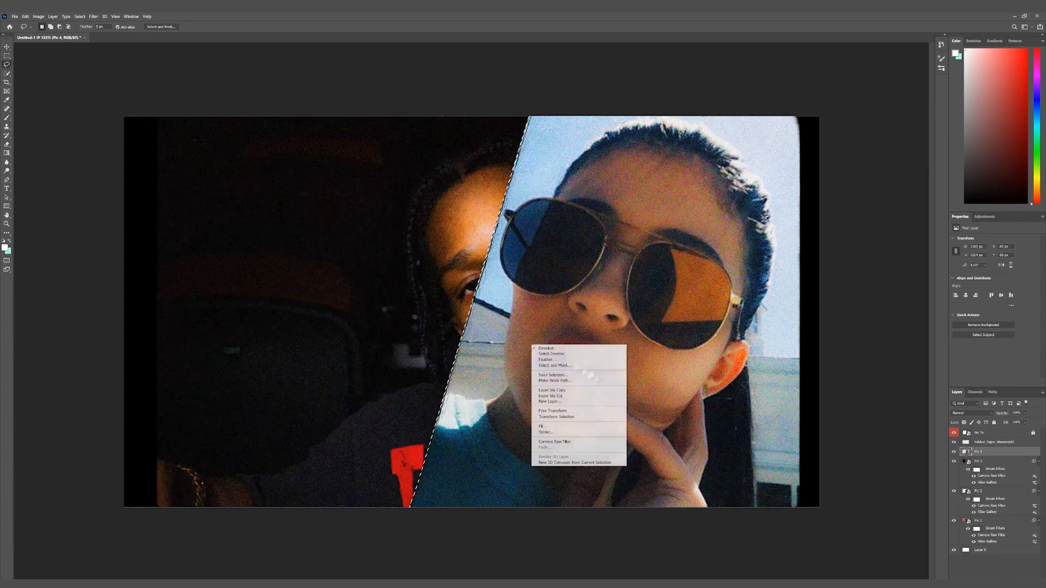
click(562, 349)
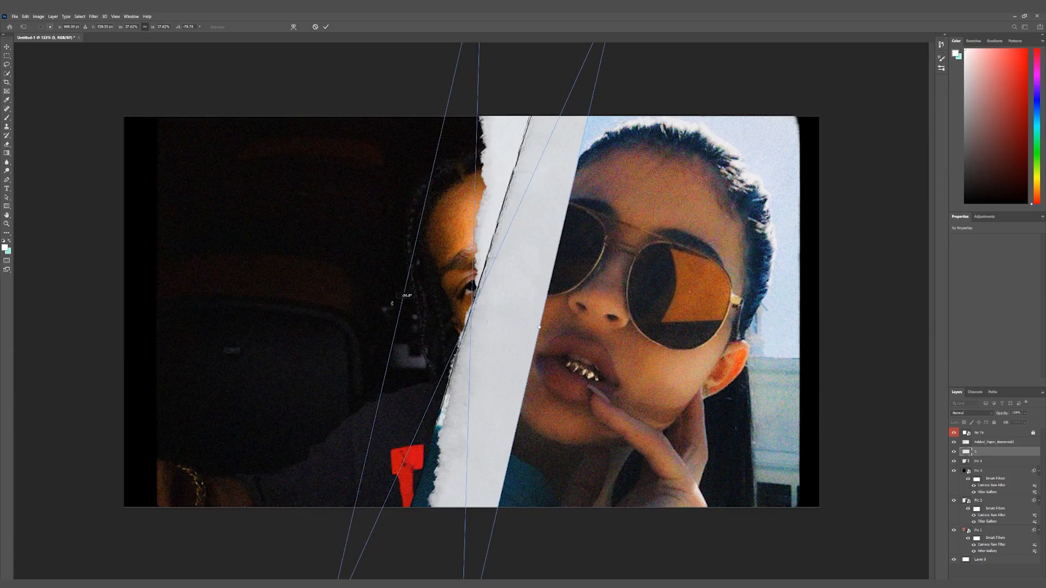
- Rotate and position the torn-paper image along Pic 4's cut edge and move its layer beneath Pic 4
mouse_move(403, 305)
mouse_down()
mouse_move(406, 291)
mouse_move(411, 298)
mouse_up()
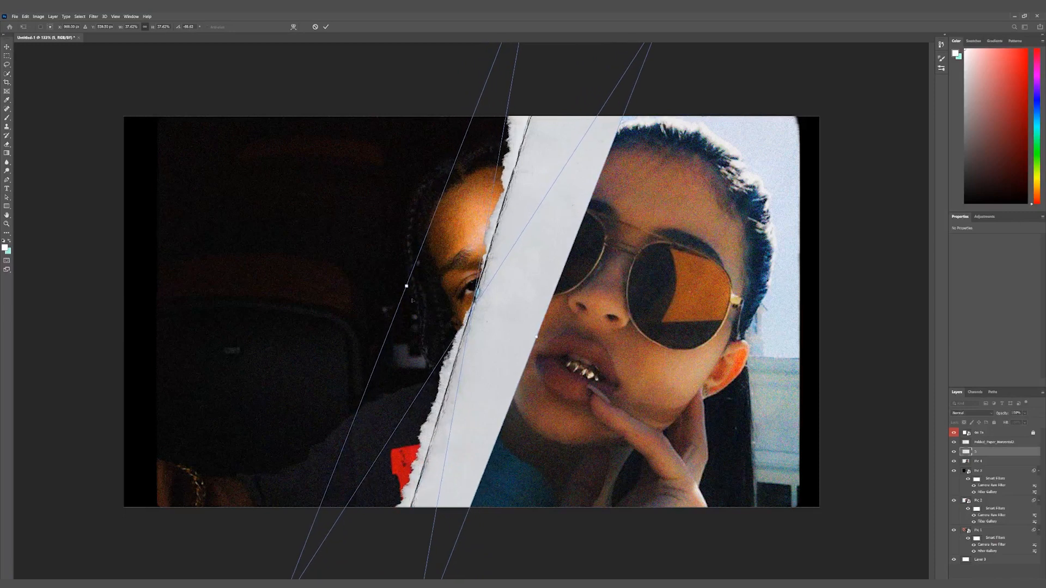
drag(502, 320, 506, 320)
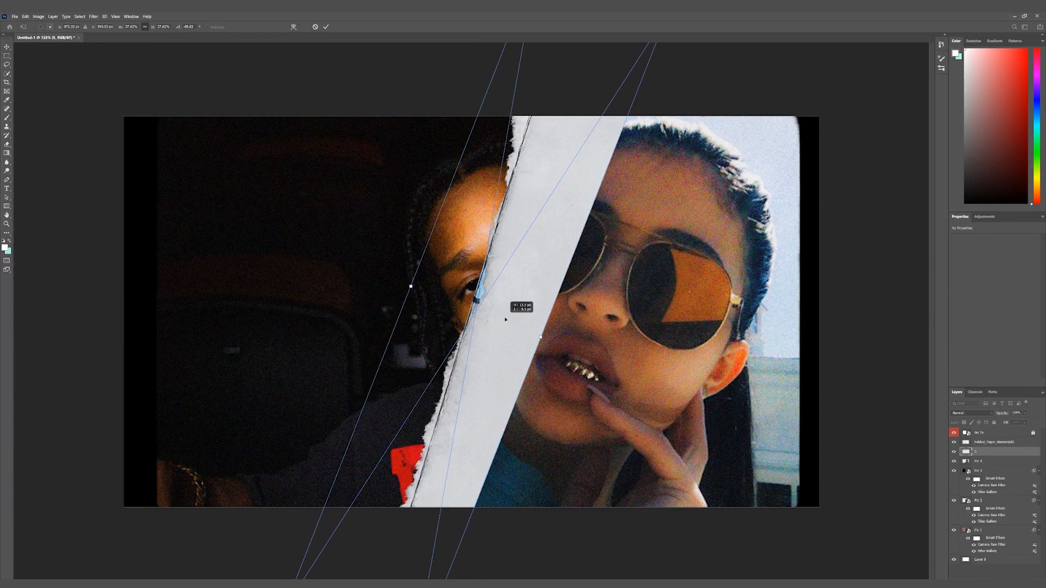
key(Return)
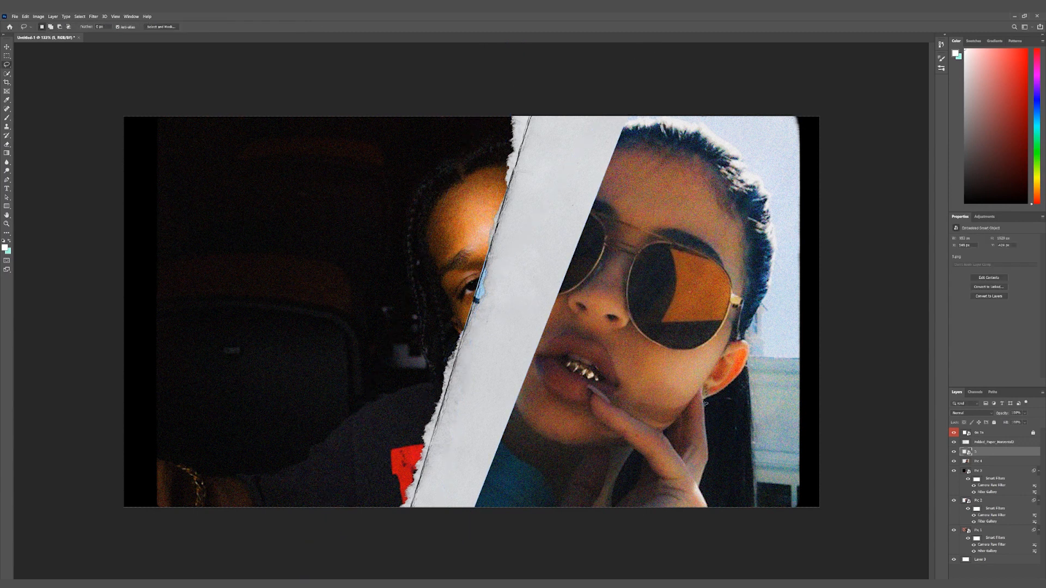
drag(985, 453, 987, 467)
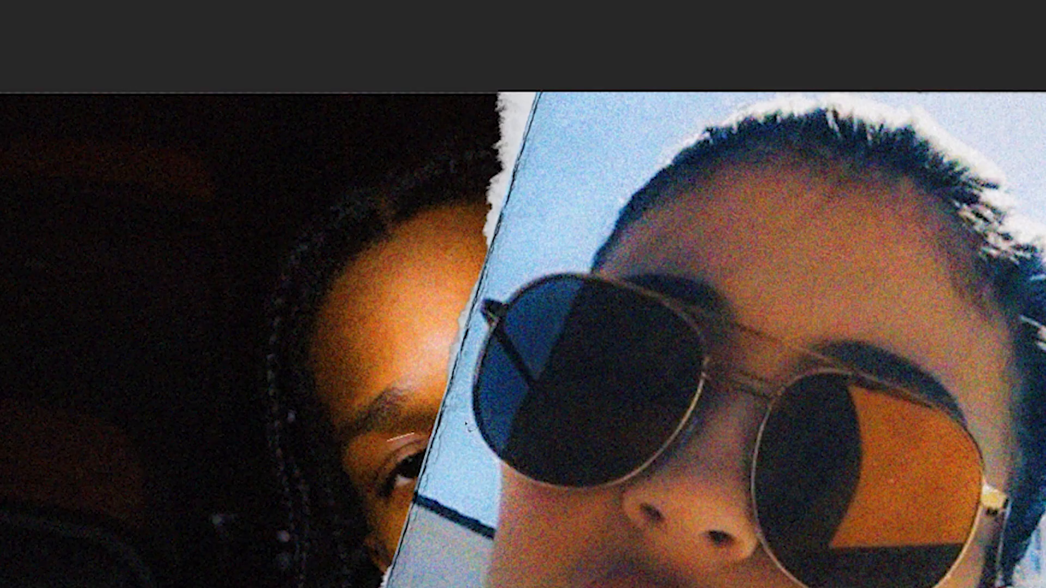
- Rasterize the torn-paper layer, erase its lassoed upper section beside the sunglasses, and clear the selection
mouse_move(462, 277)
mouse_down()
mouse_move(609, 114)
mouse_move(481, 114)
mouse_move(446, 256)
mouse_up()
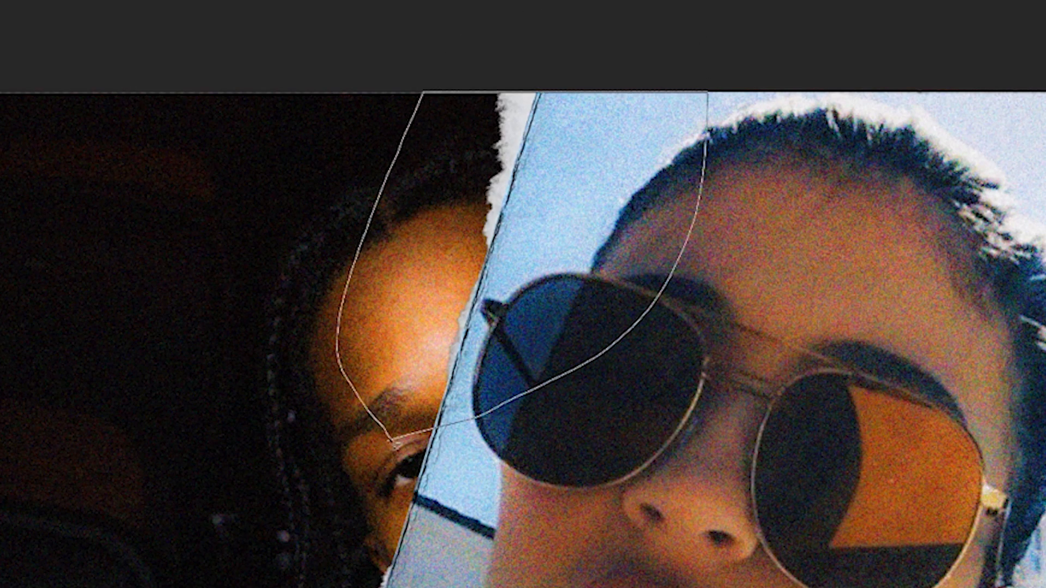
drag(396, 444, 393, 440)
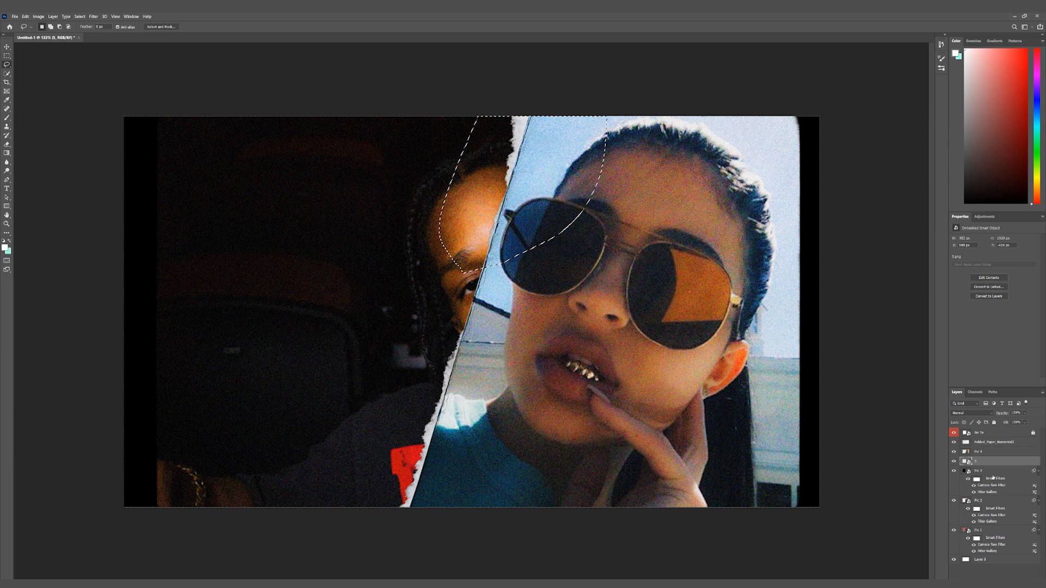
right_click(992, 464)
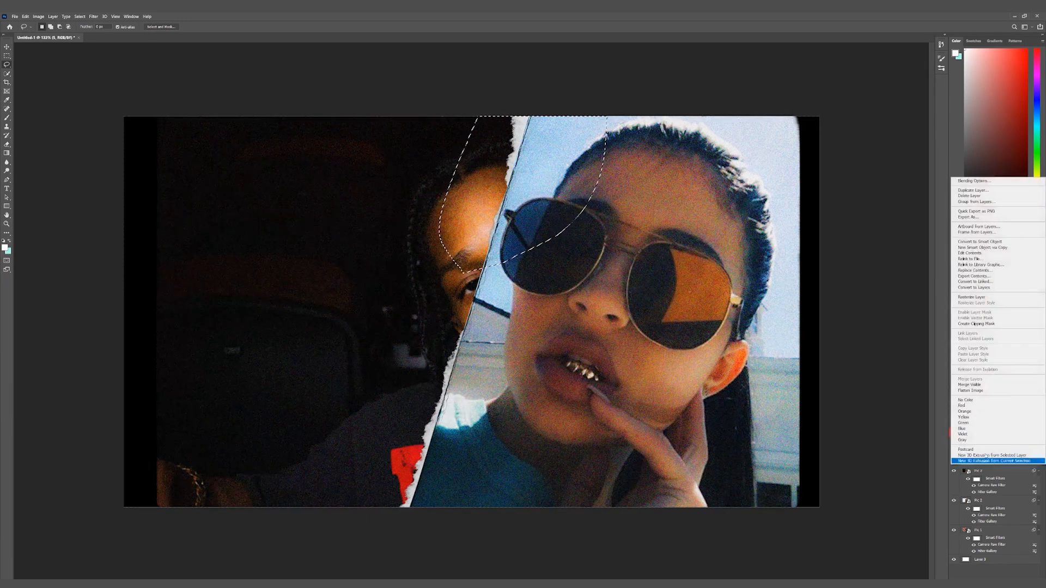
click(982, 297)
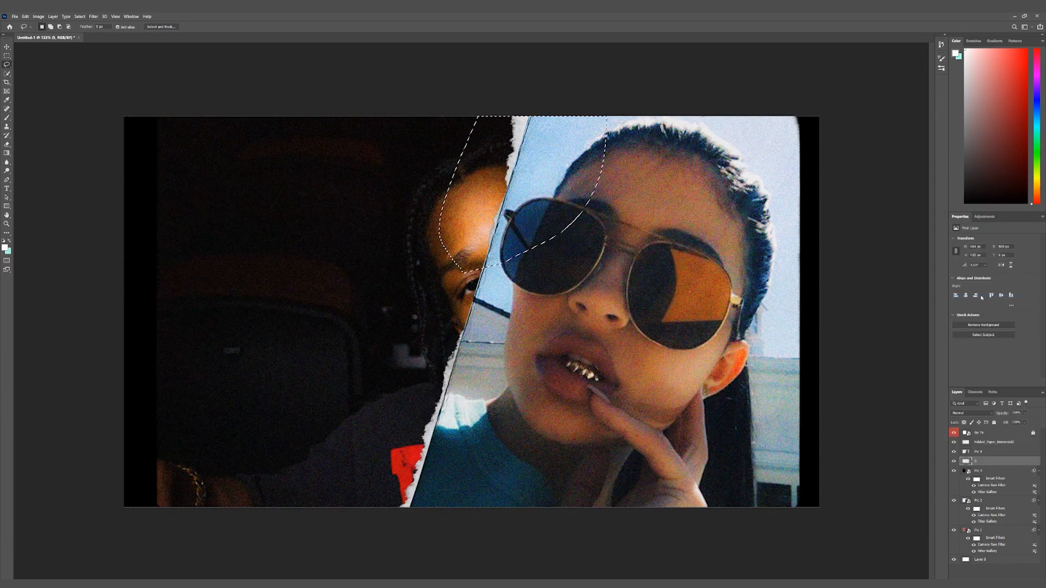
right_click(508, 210)
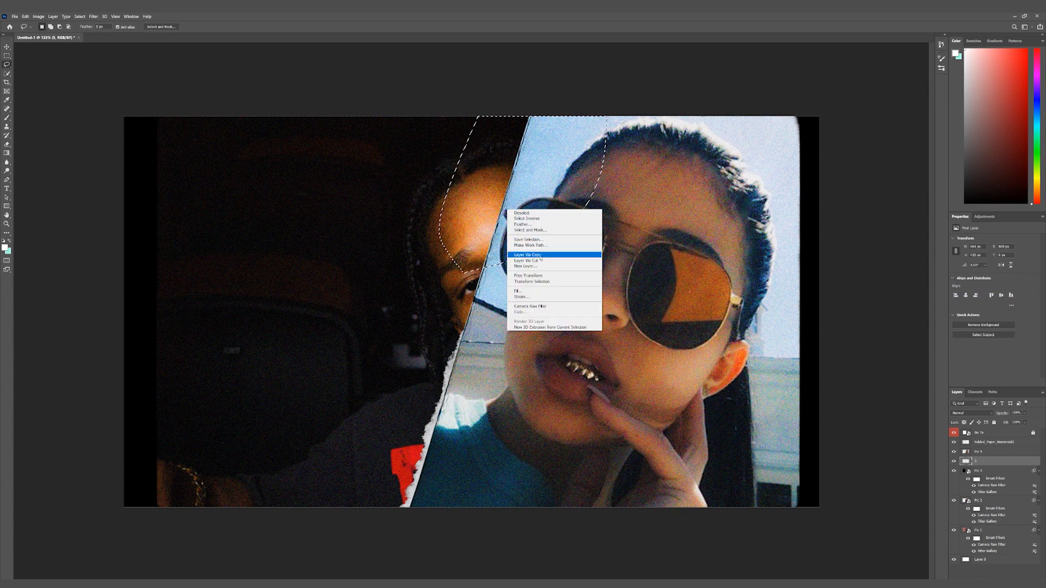
click(531, 213)
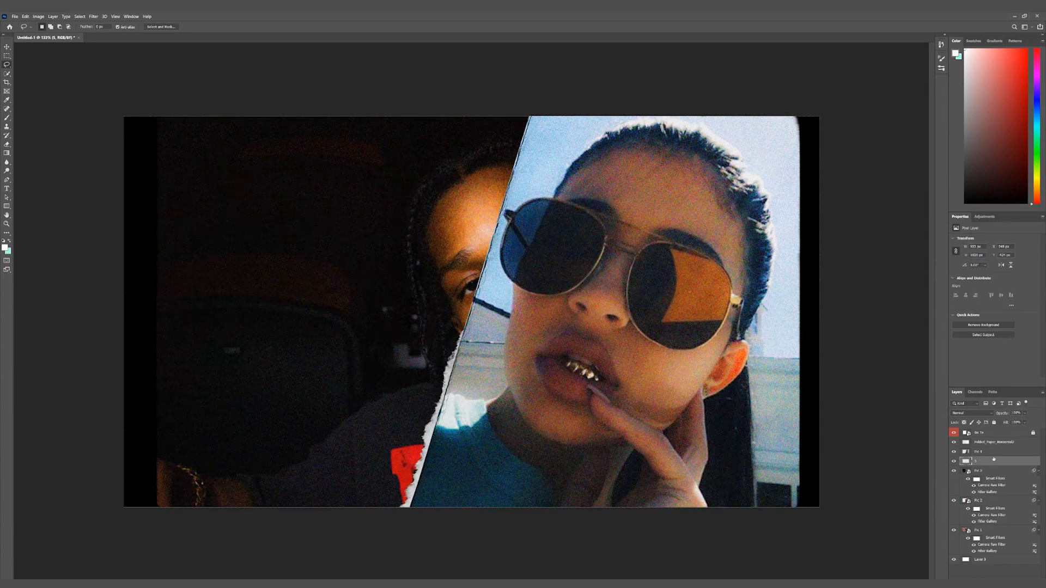
- Merge the folded-paper, Pic 4 and torn-paper layers into one layer named Pic 4
click(984, 454)
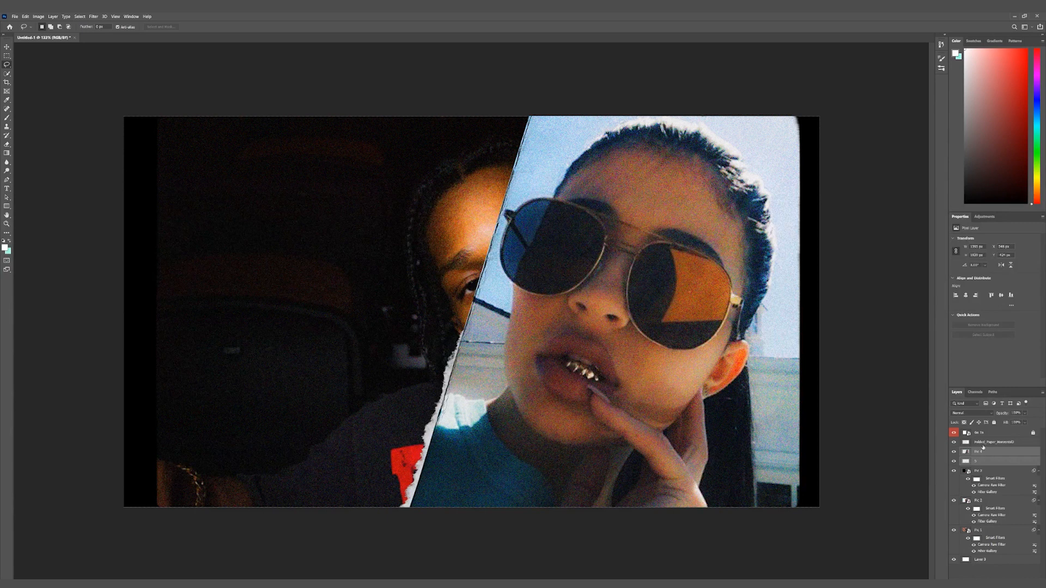
right_click(989, 453)
click(992, 469)
right_click(988, 454)
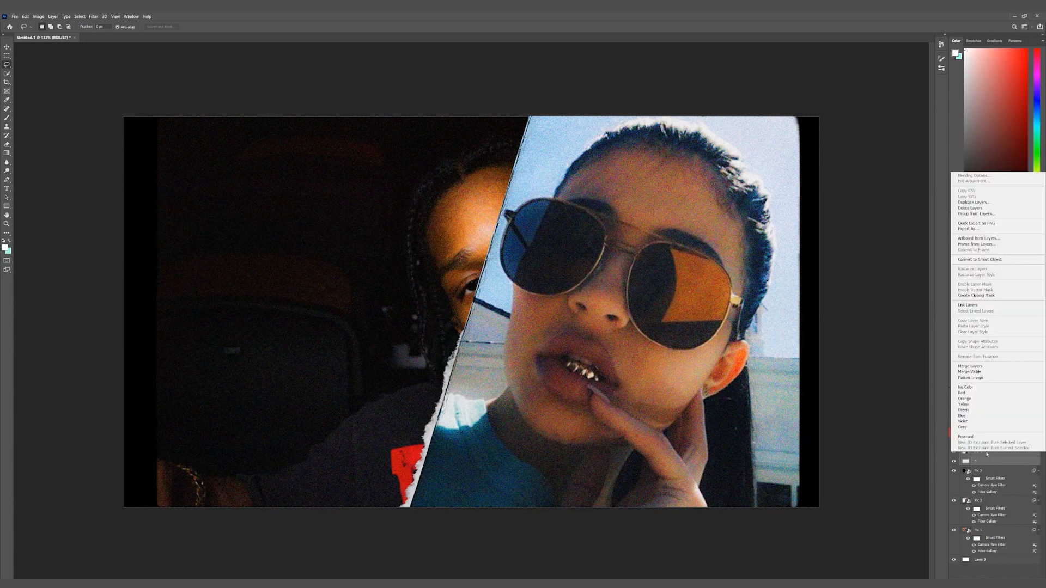
click(980, 367)
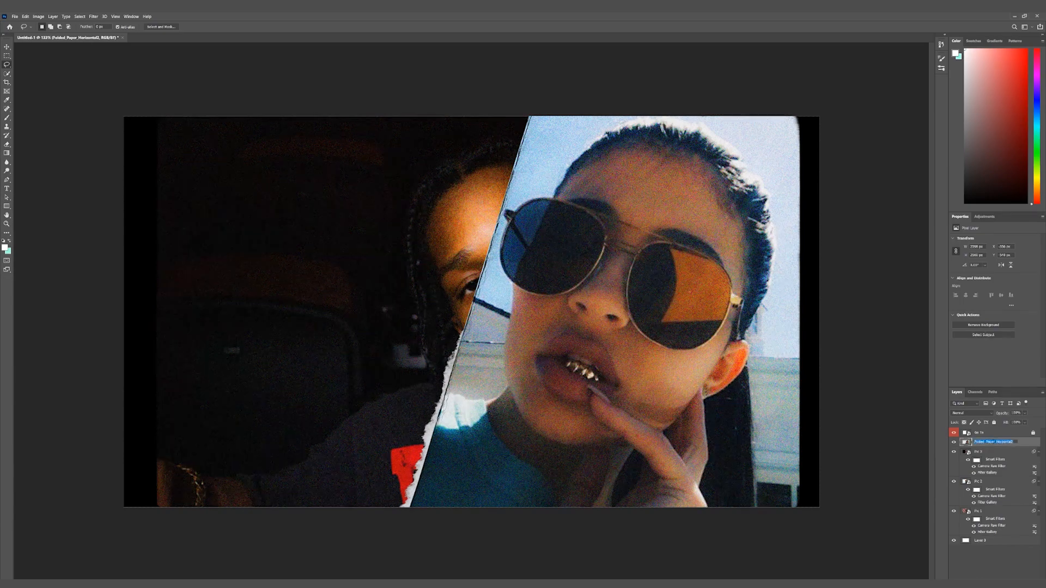
text(Pic 4)
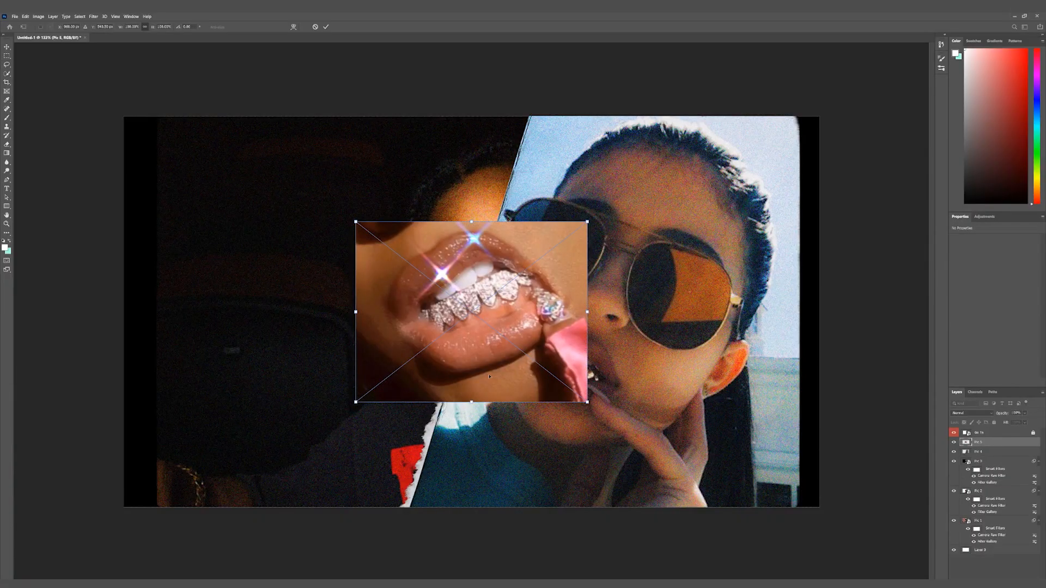
- Enlarge the jeweled-teeth picture, tilt it and place it over the lower-left part of the collage
drag(476, 405, 472, 548)
drag(486, 262, 302, 290)
drag(285, 250, 306, 298)
key(Return)
- Apply the Camera Raw Filter to the jeweled-teeth picture using saved settings loaded from a file
click(93, 16)
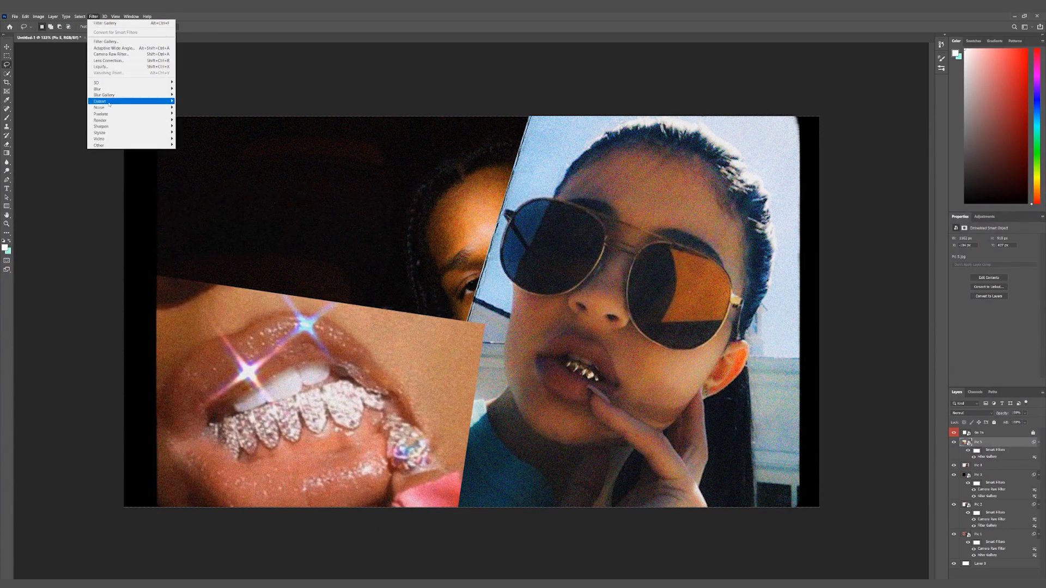
click(139, 64)
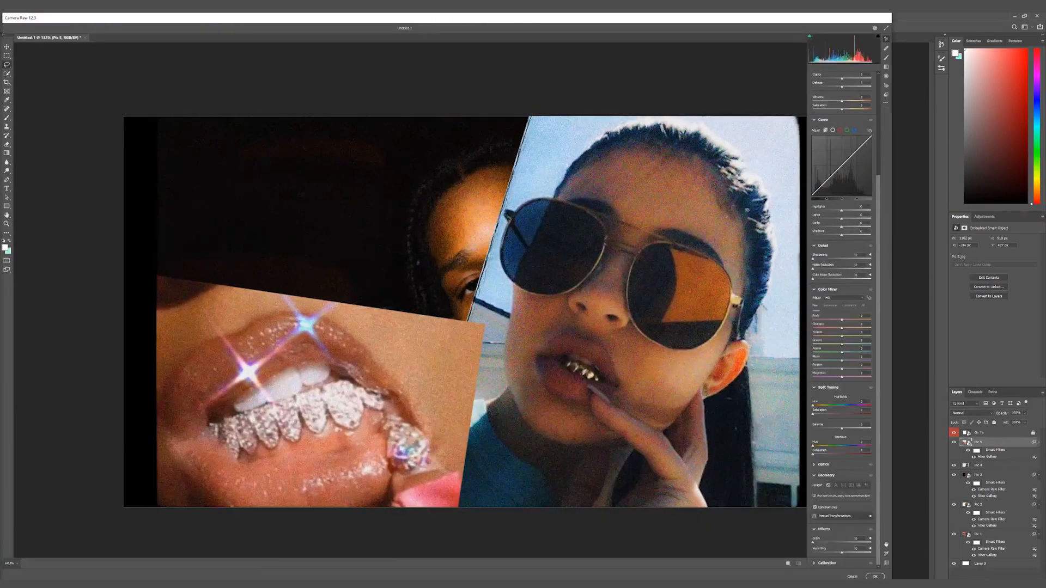
click(886, 103)
click(911, 133)
double_click(92, 70)
click(876, 576)
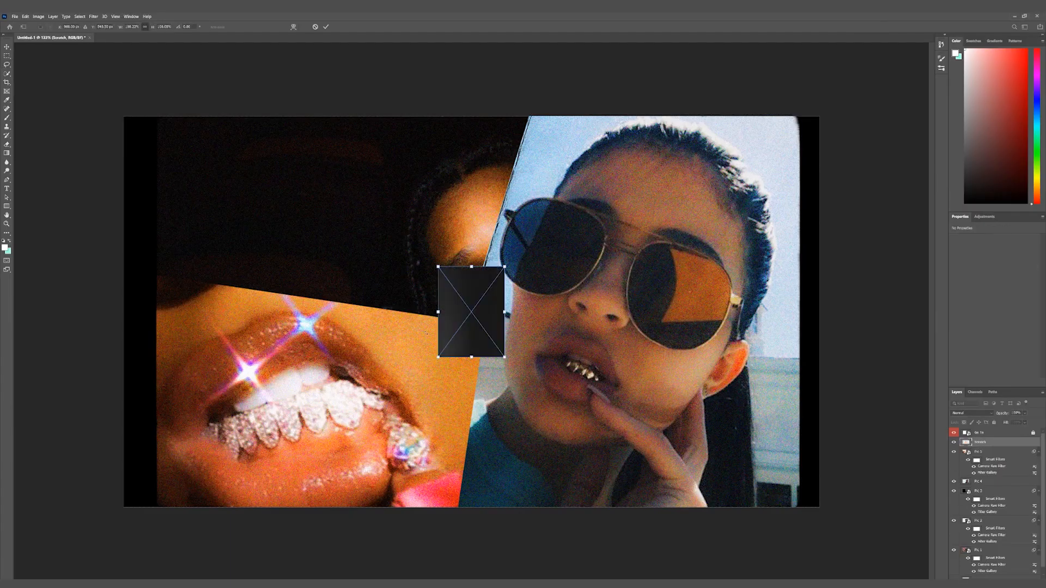
- Scale, rotate and align the scratch texture with the jeweled-teeth picture's upper edge and set its blend mode to Screen
drag(506, 314, 610, 213)
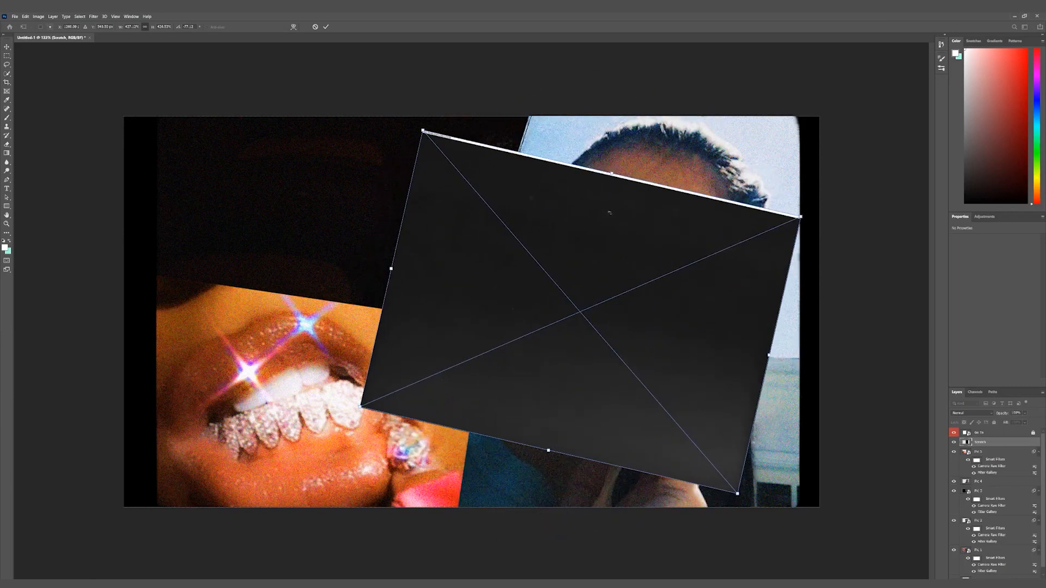
drag(611, 173, 601, 218)
drag(597, 326, 327, 402)
drag(435, 457, 466, 461)
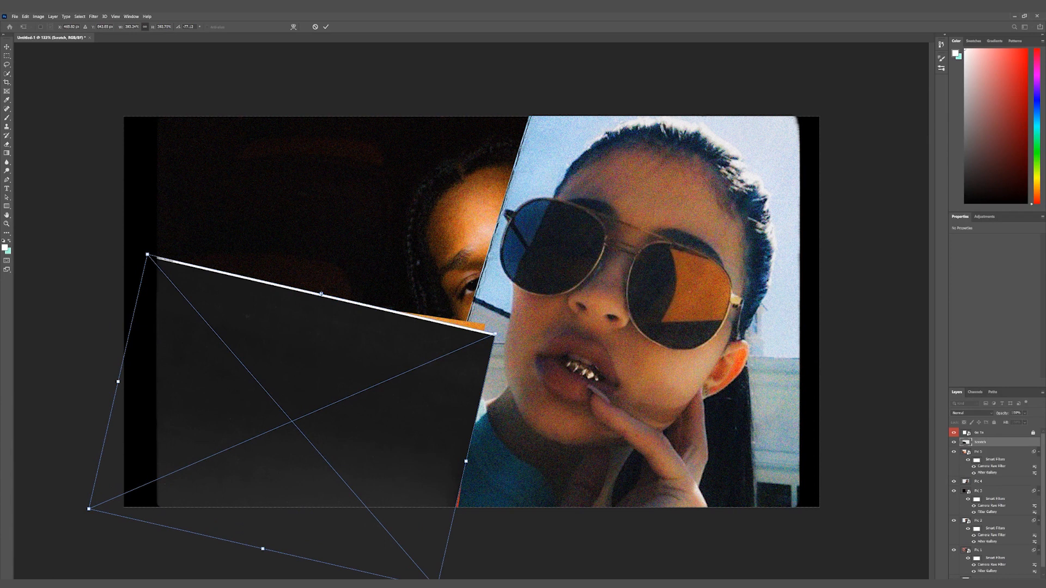
drag(328, 286, 322, 284)
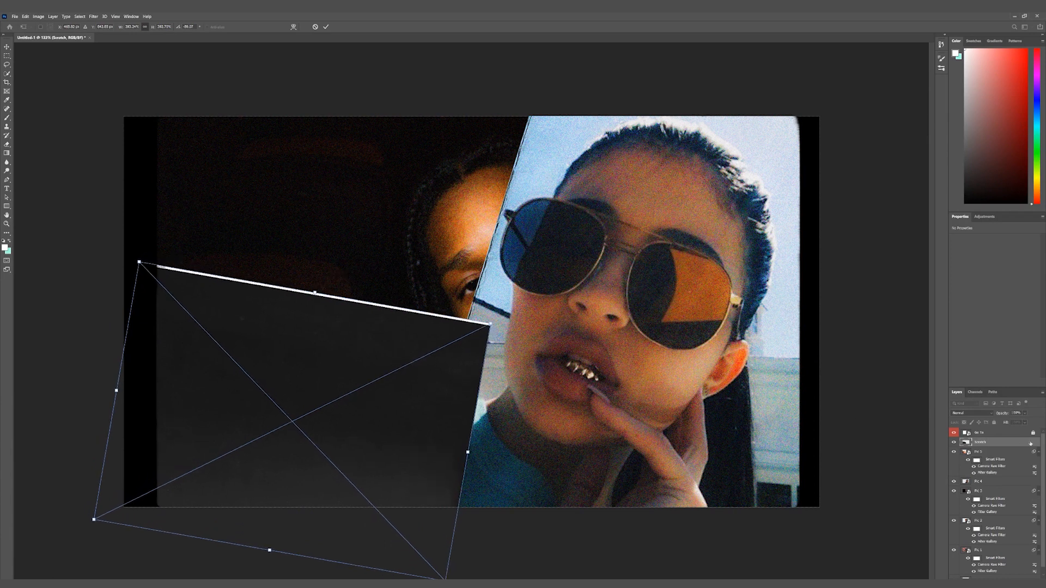
click(984, 411)
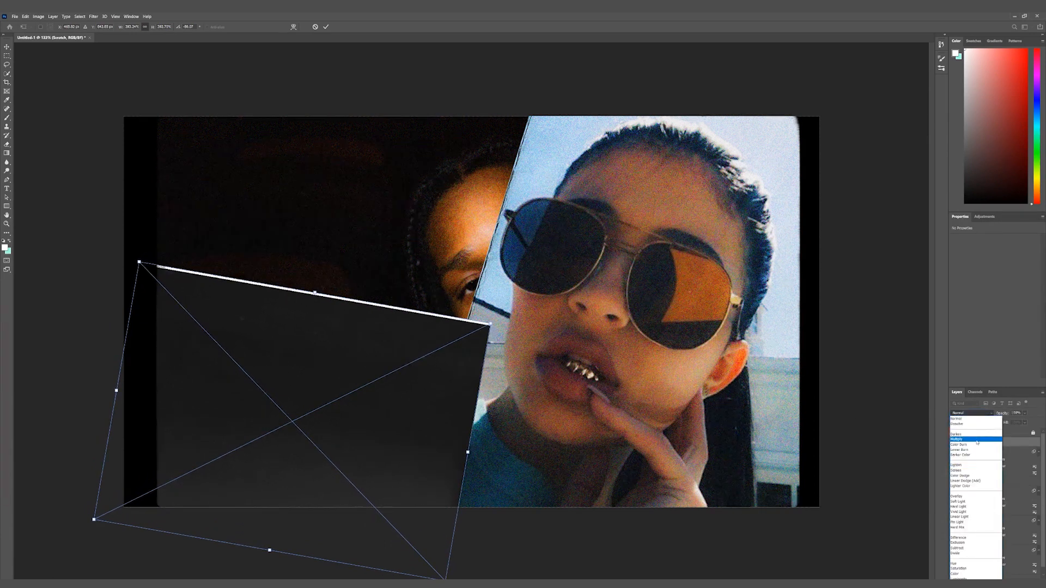
click(962, 472)
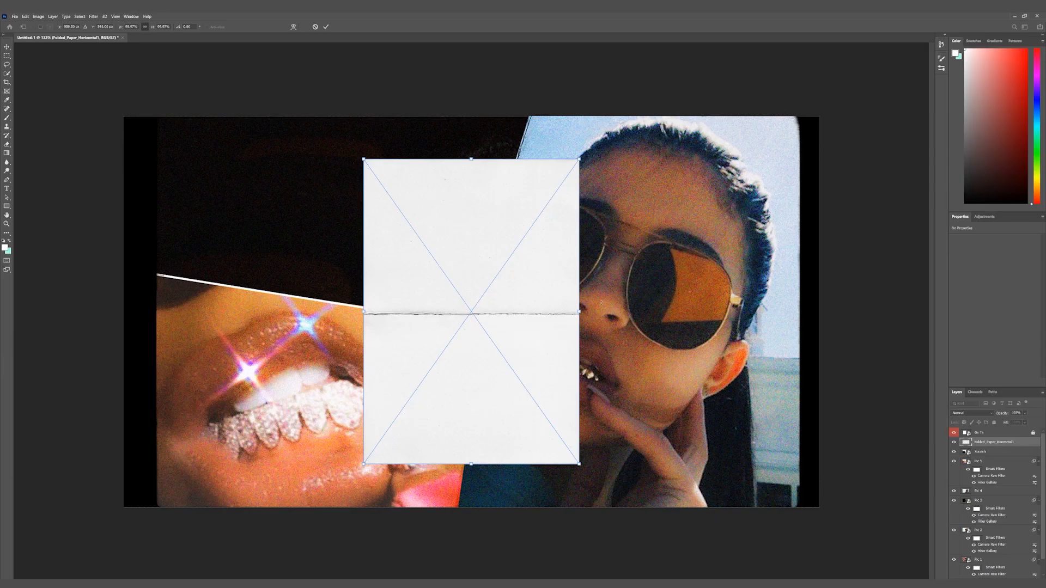
- Rotate the new folded-paper texture so it slopes across the jeweled-teeth picture and set its blend mode to Multiply
drag(616, 308, 648, 384)
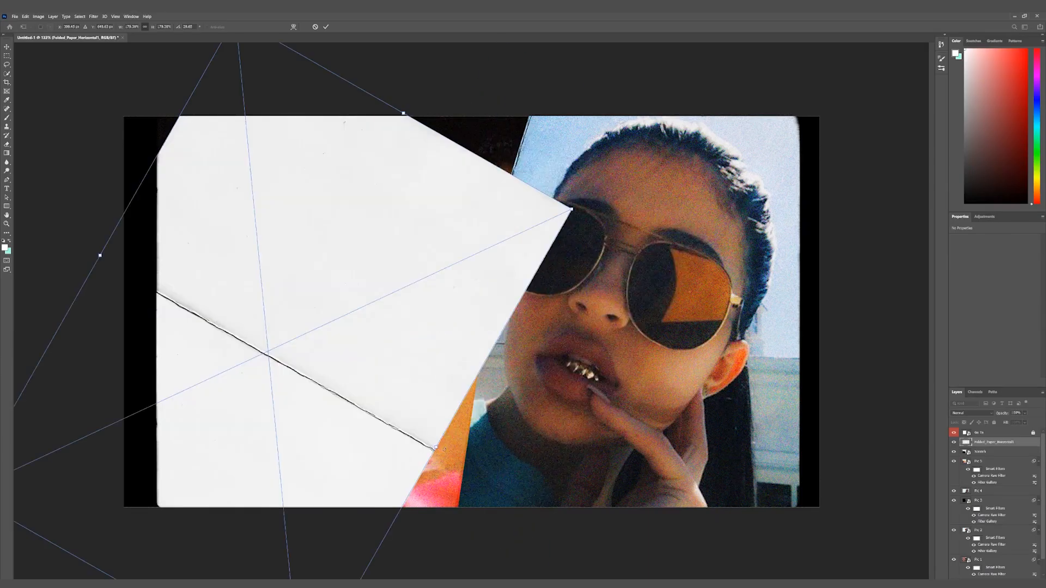
drag(71, 234, 52, 305)
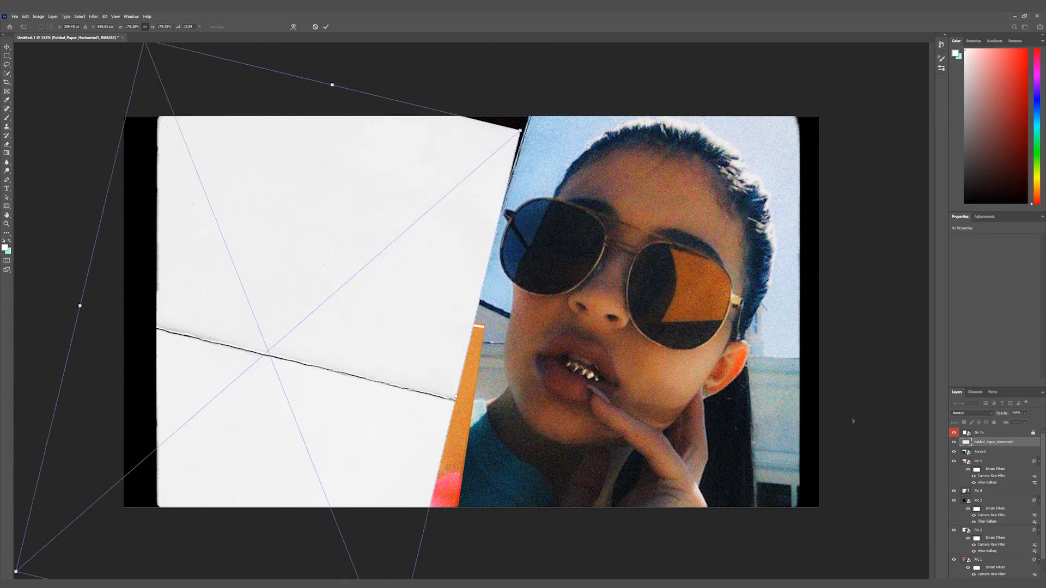
click(982, 415)
click(975, 452)
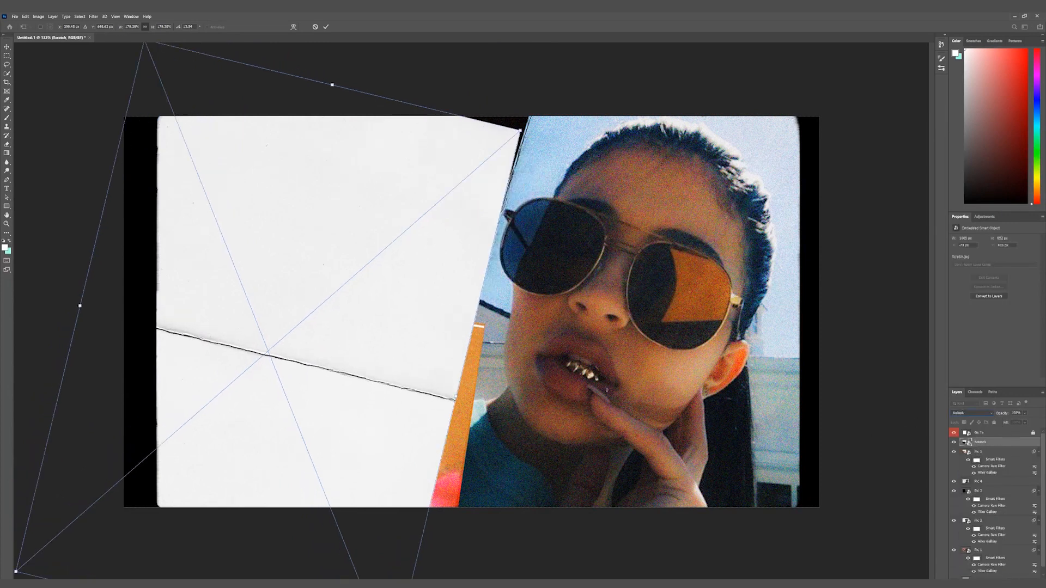
key(Return)
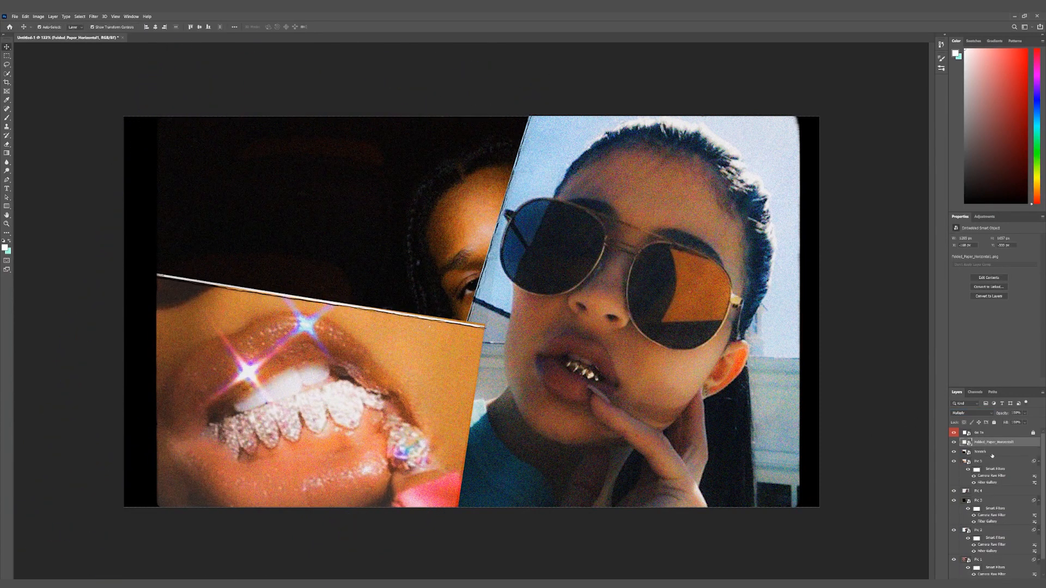
- Merge the folded-paper texture, the scratch texture and the jeweled-teeth picture into one layer
shift+click(989, 462)
right_click(989, 463)
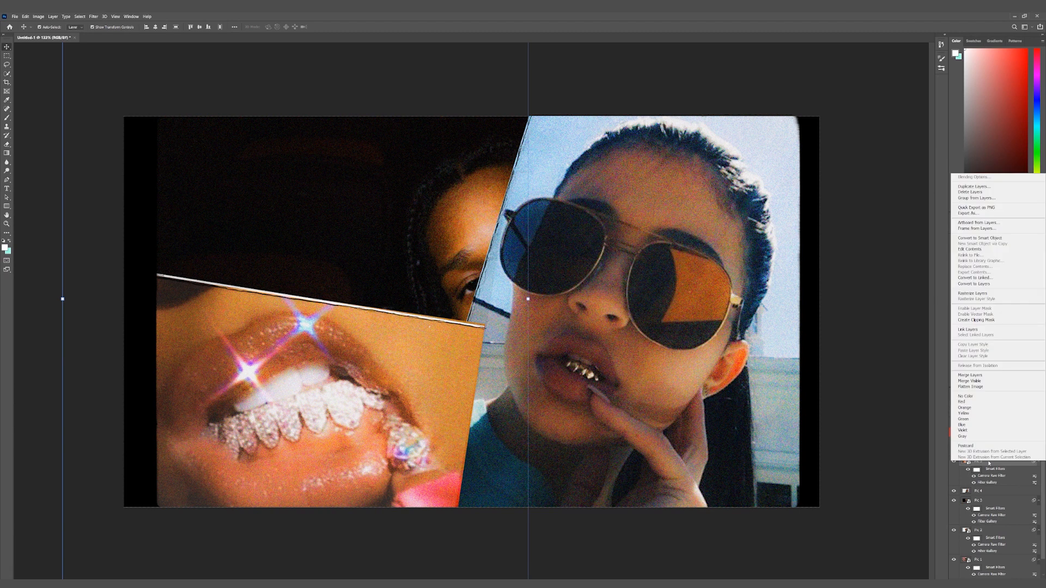
click(976, 376)
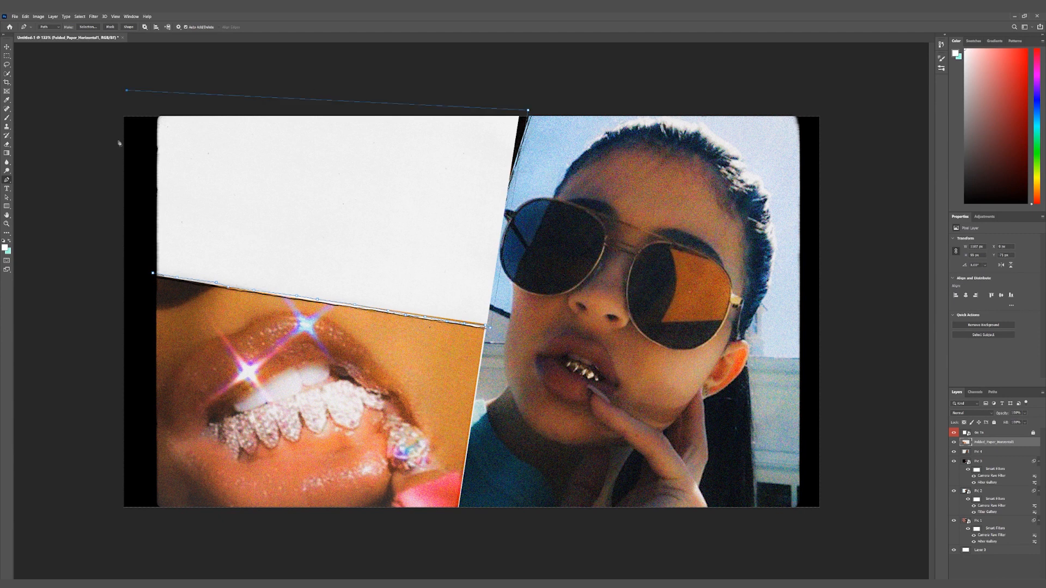
- Convert the path drawn along the jeweled-teeth picture's upper edge to a selection, delete the paper inside it and deselect
right_click(308, 263)
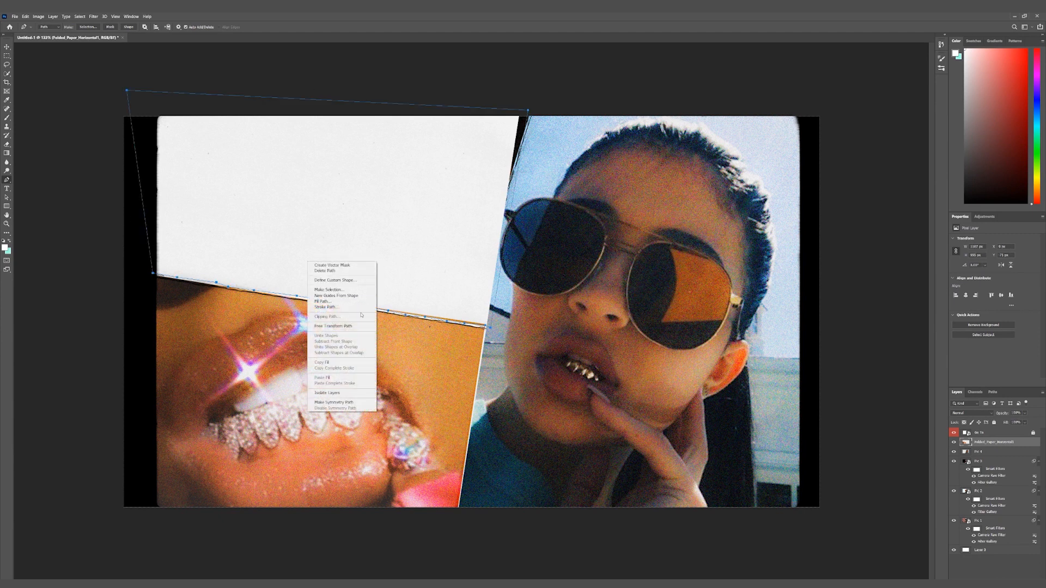
click(335, 290)
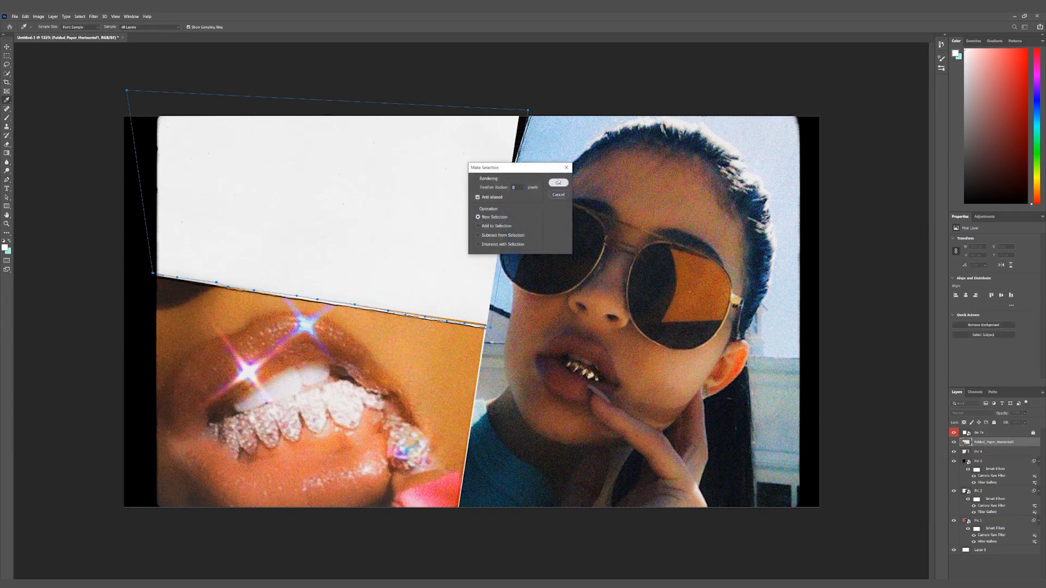
click(558, 183)
key(l)
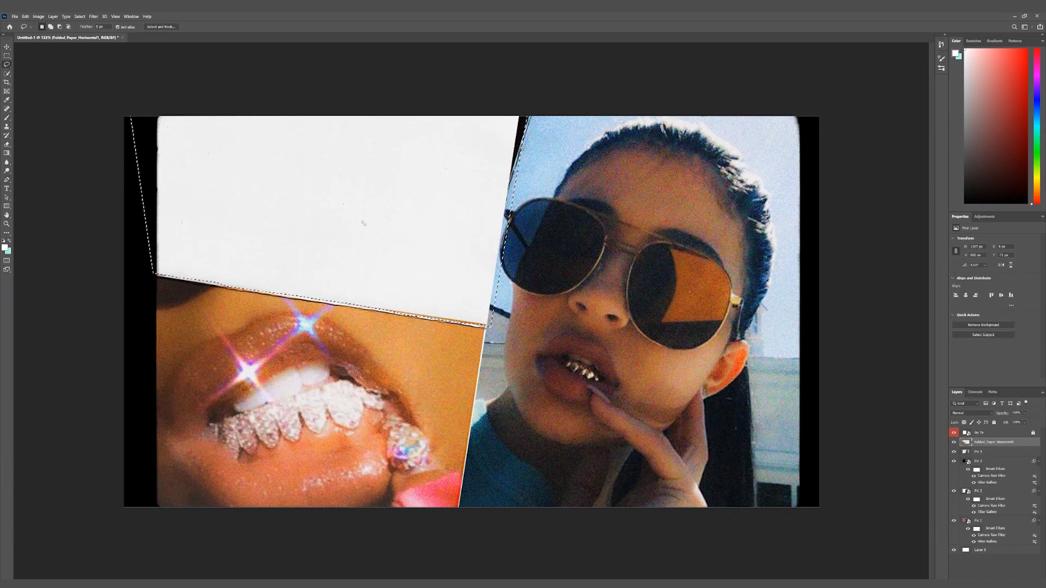
key(Delete)
right_click(496, 233)
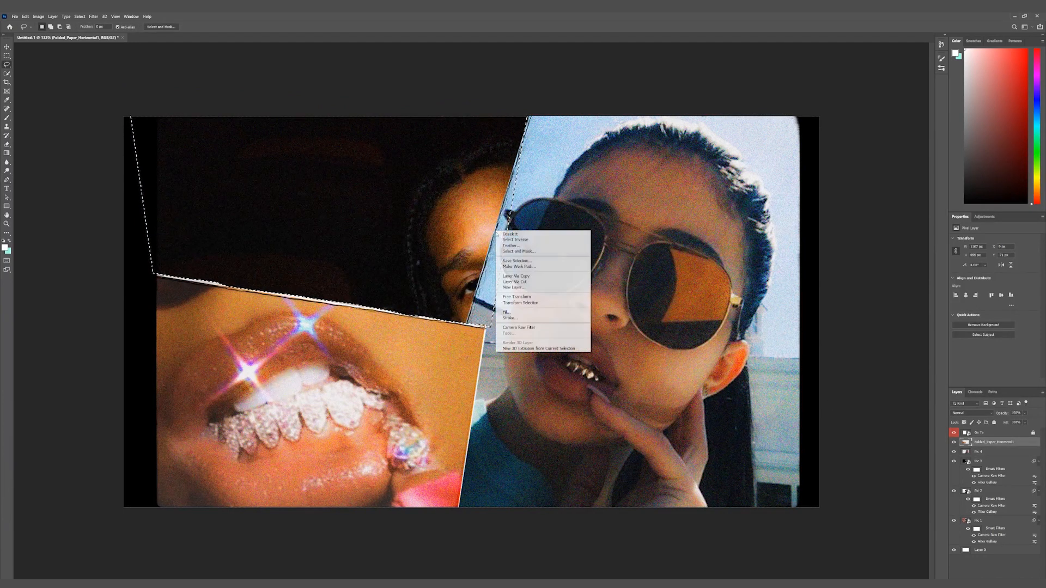
click(522, 235)
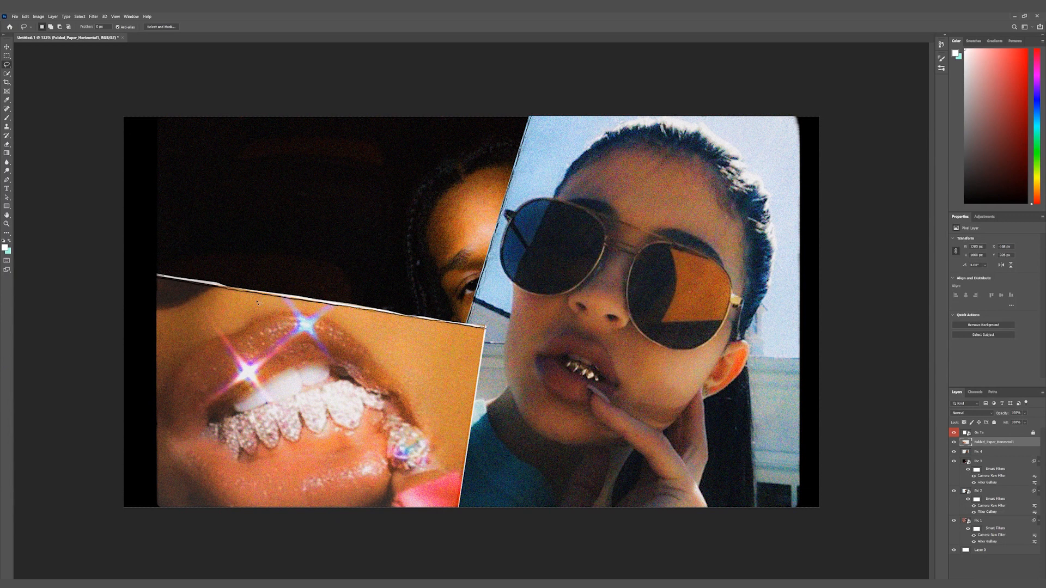
- Enlarge the plaid-shirt man's picture over the left half of the collage and stack its layer beneath Pic 7 and Pic 4
key(v)
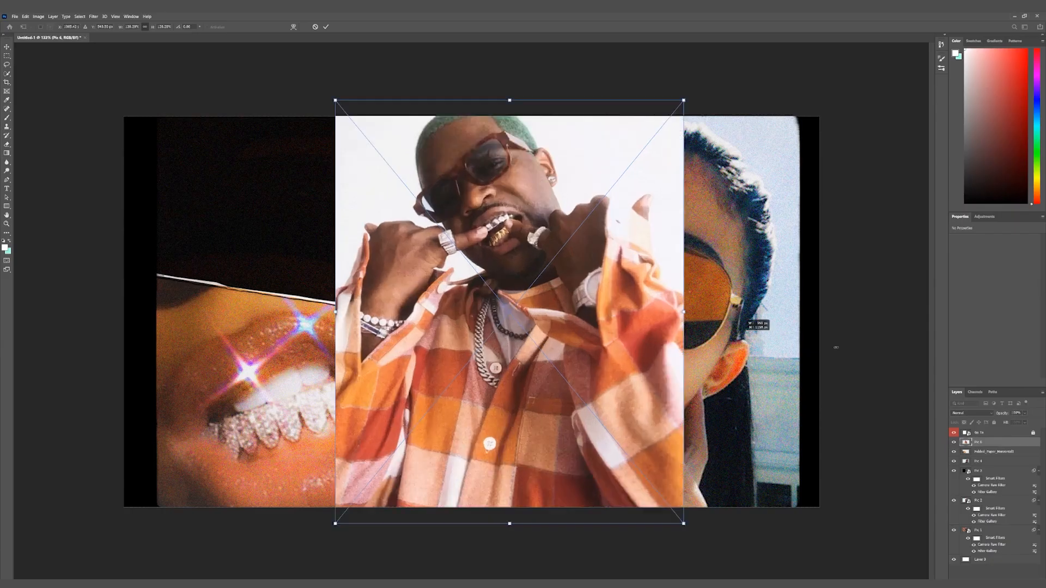
drag(836, 347, 879, 359)
drag(623, 340, 409, 350)
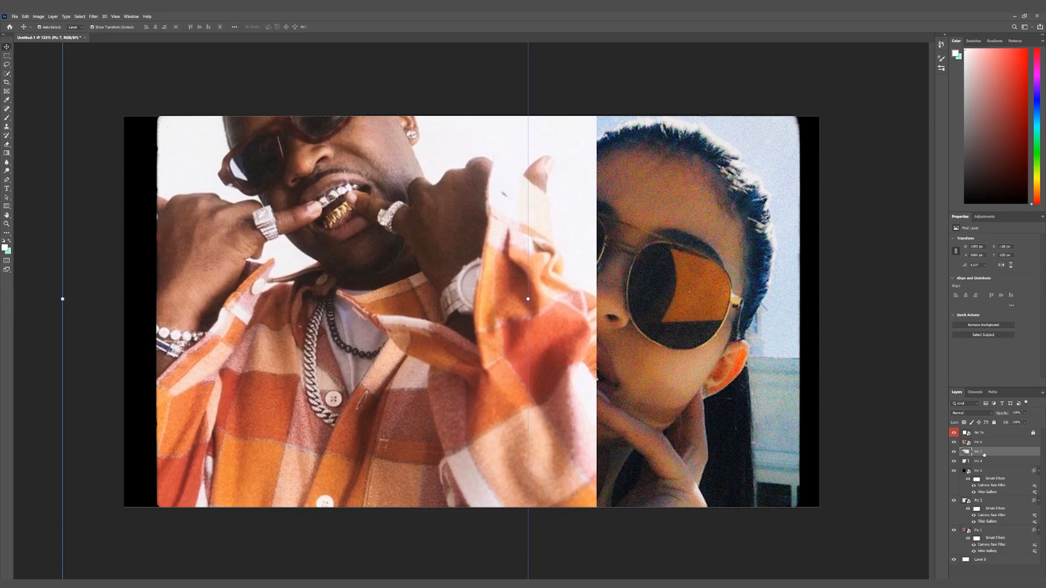
drag(969, 442, 969, 438)
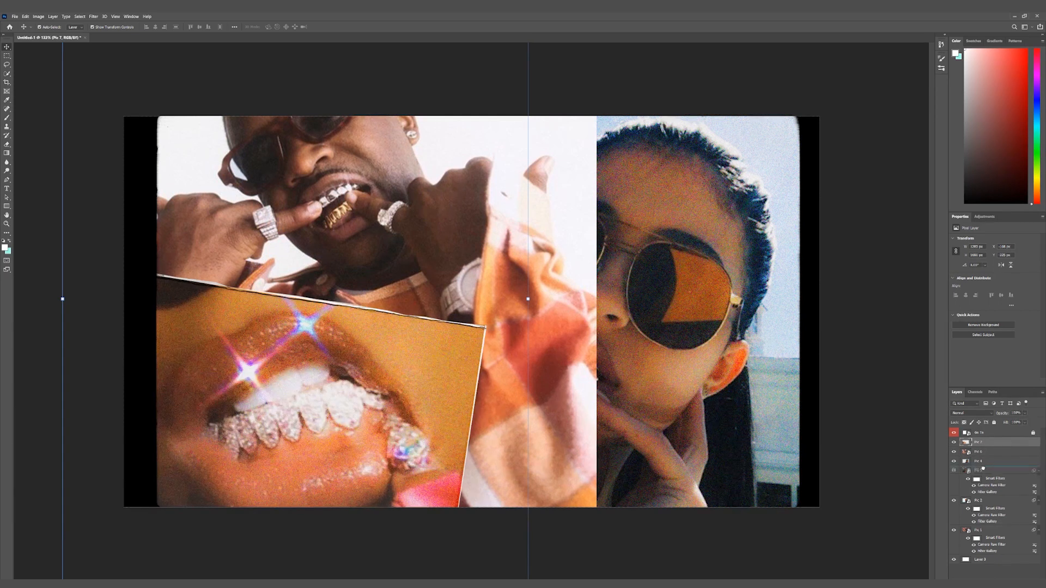
drag(983, 468, 982, 467)
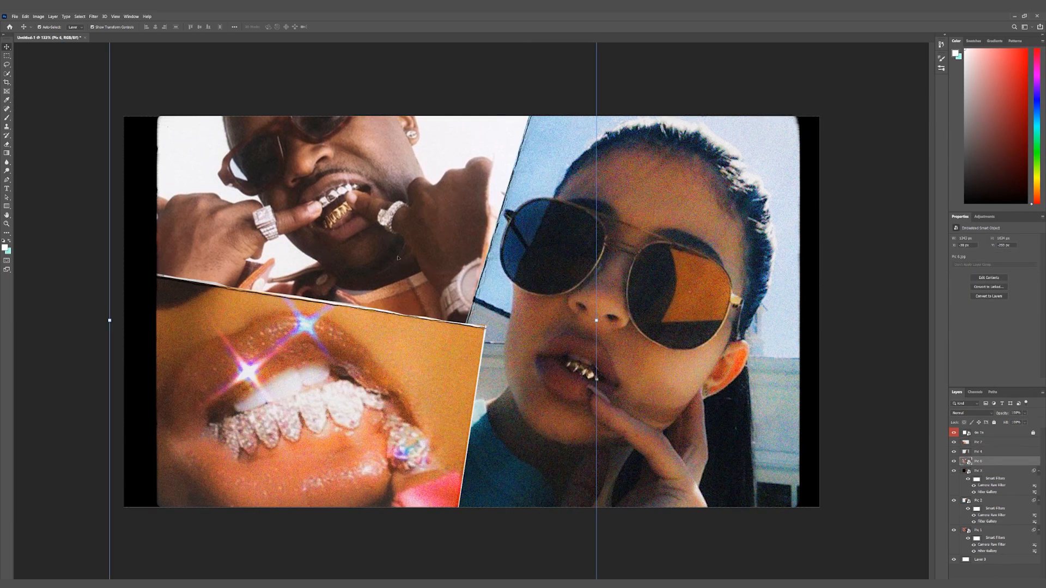
- Apply the Filter Gallery's Grain effect to the plaid-shirt man's picture
click(93, 15)
click(102, 41)
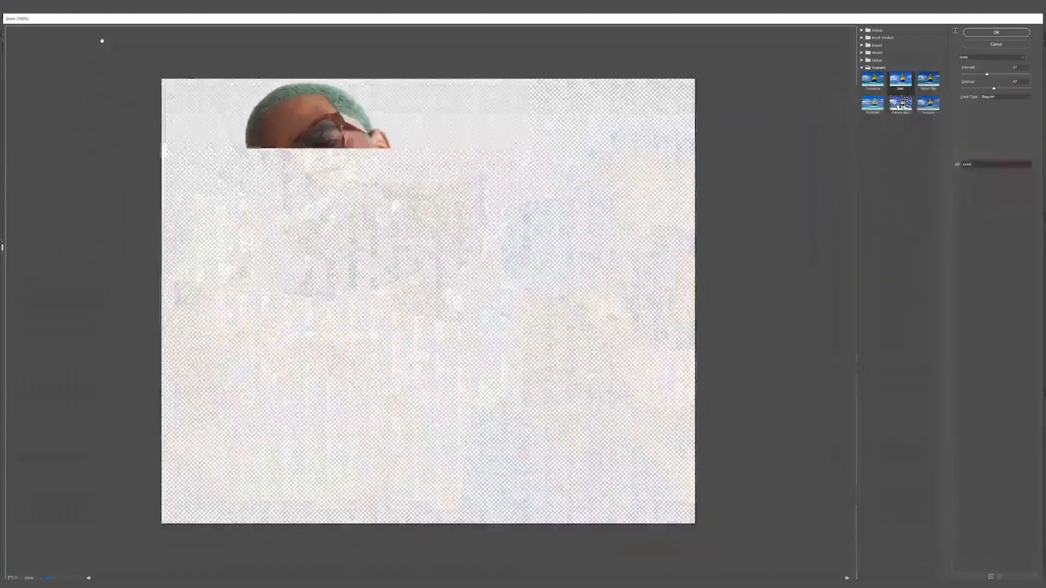
key(Return)
- Apply the Camera Raw Filter to the plaid-shirt man's picture using saved settings loaded from a file
click(93, 20)
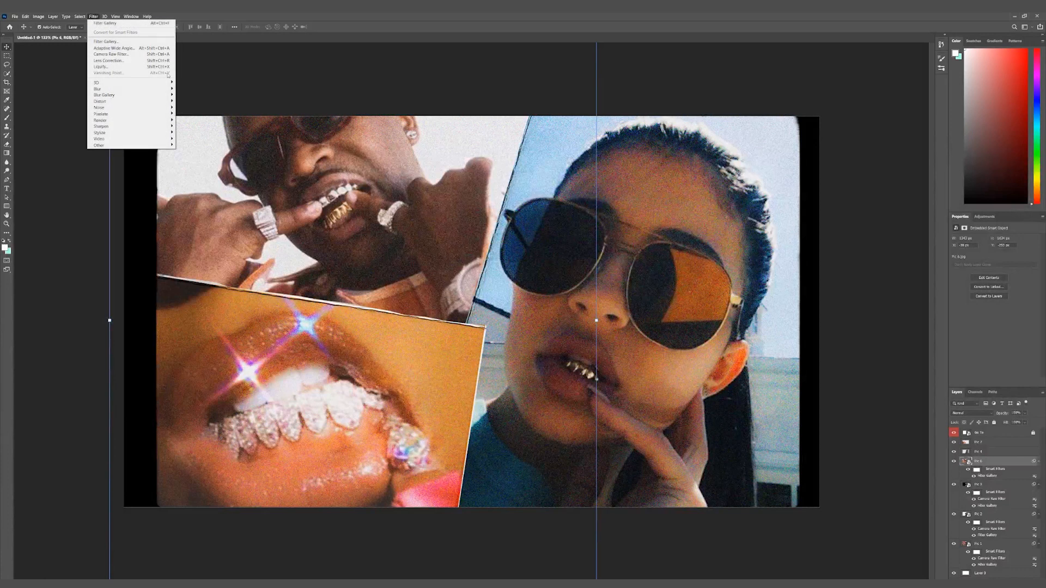
click(146, 54)
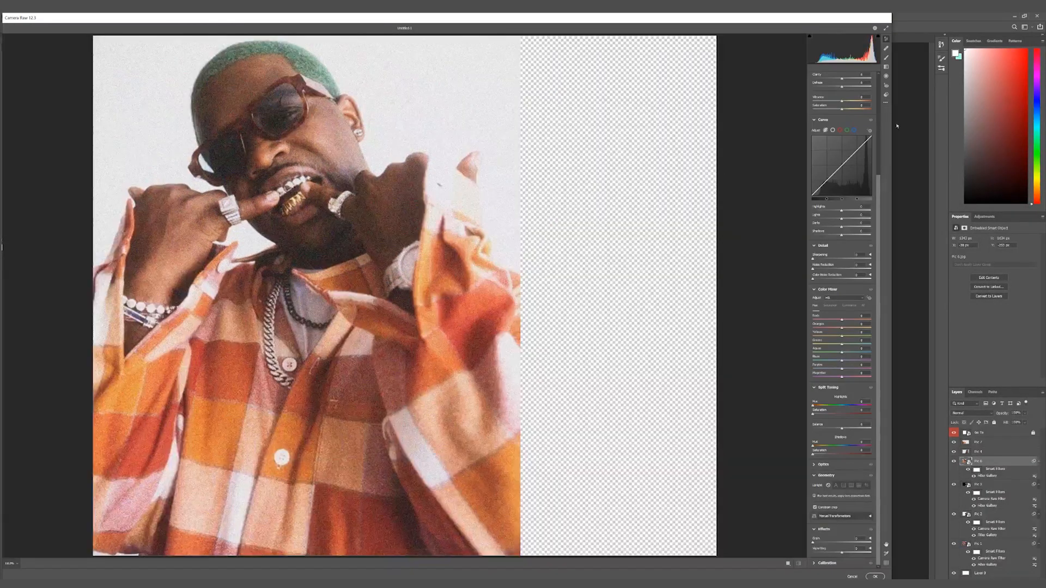
click(889, 103)
click(916, 133)
double_click(258, 76)
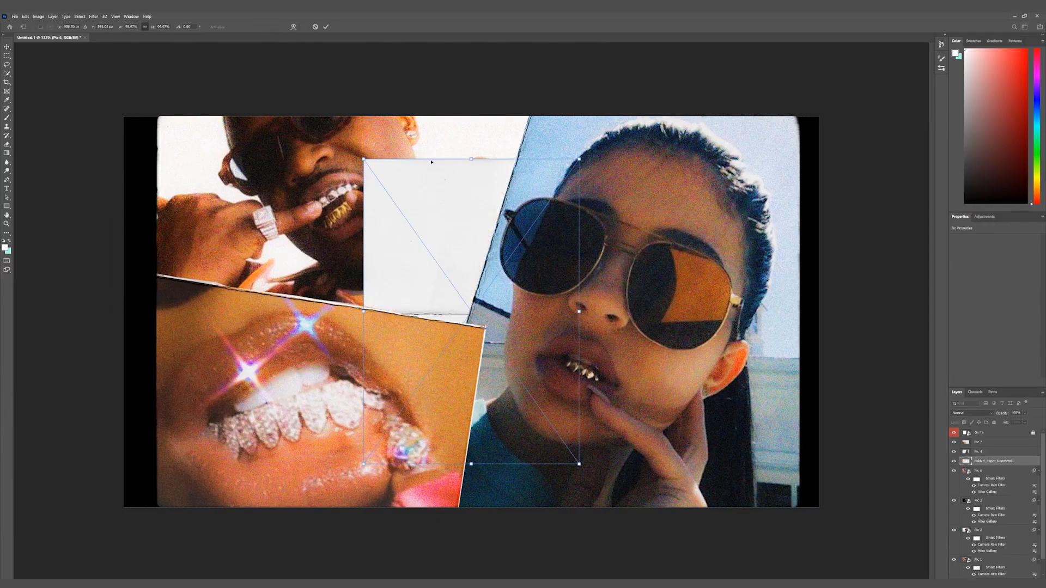
- Enlarge the new folded-paper texture, move it over the plaid-shirt man's picture and rotate it so the fold runs diagonally
drag(471, 163, 503, 14)
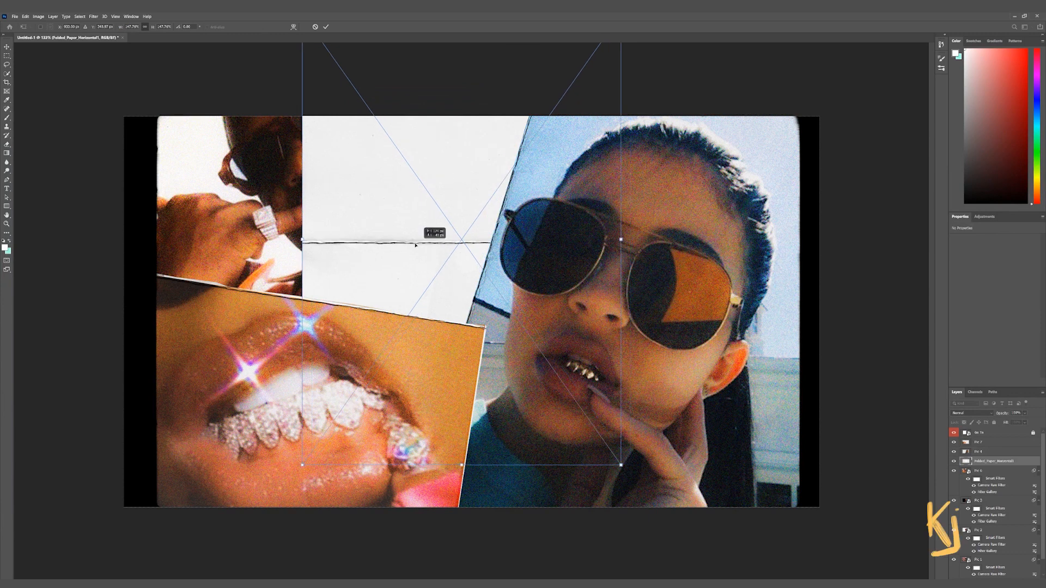
drag(486, 222, 384, 222)
drag(643, 251, 585, 26)
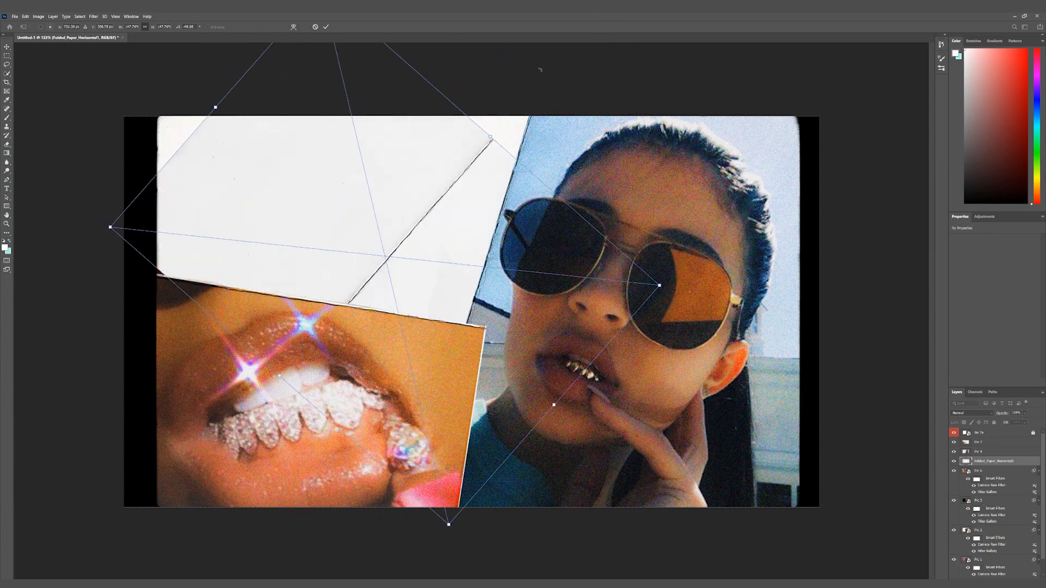
drag(482, 138, 545, 107)
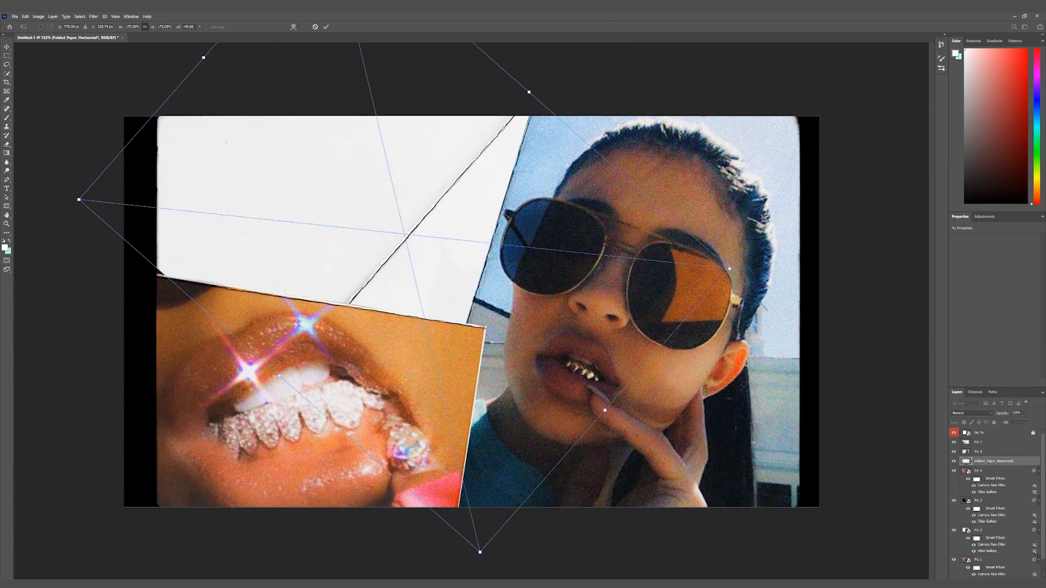
- Set the folded-paper texture to Multiply, then enlarge and rotate it so its fold slopes slightly across the upper edge of the man's picture
click(981, 415)
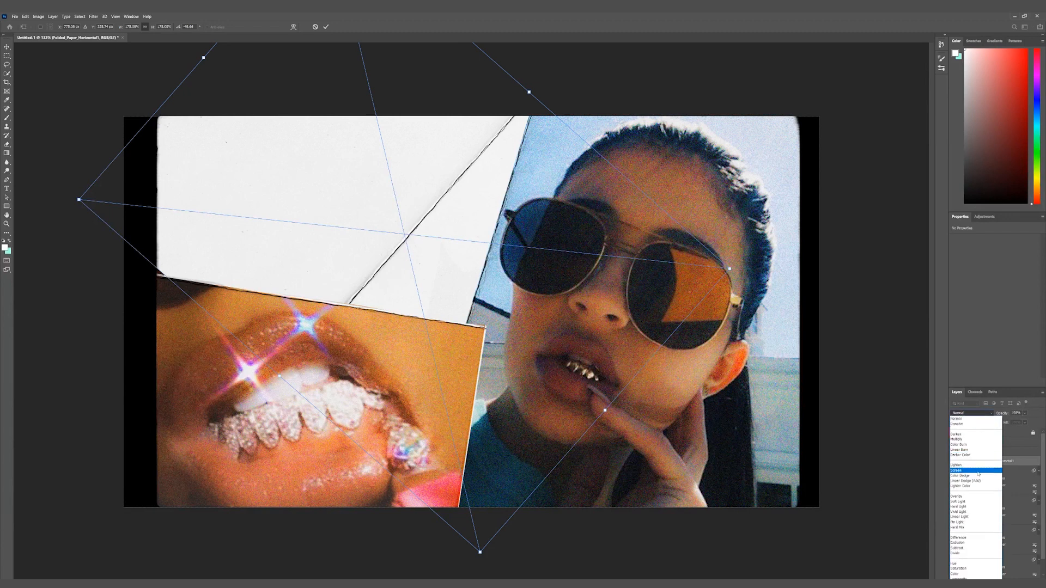
click(971, 443)
drag(323, 38, 126, 203)
drag(218, 199, 276, 231)
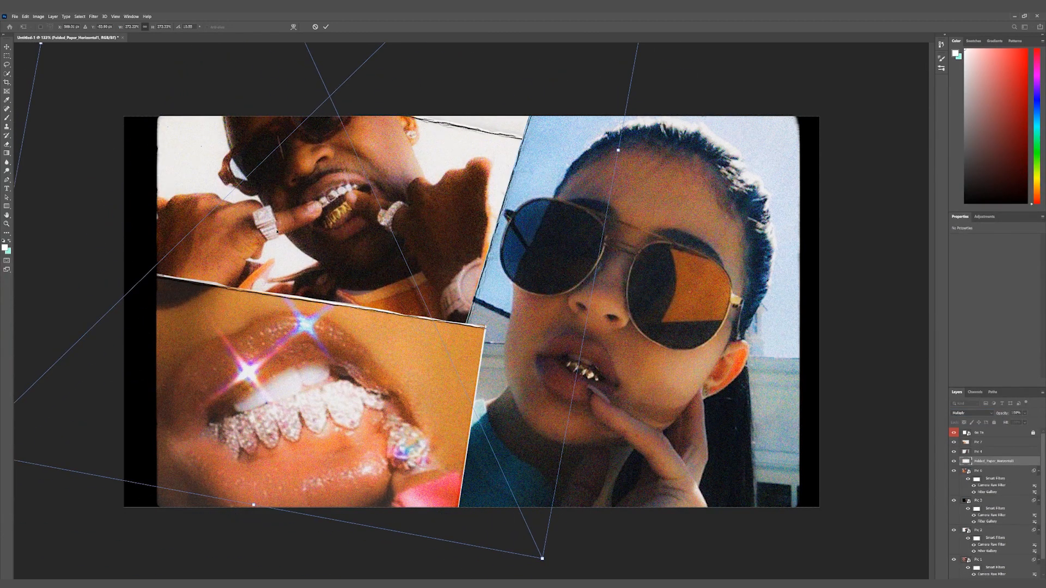
drag(603, 343, 606, 323)
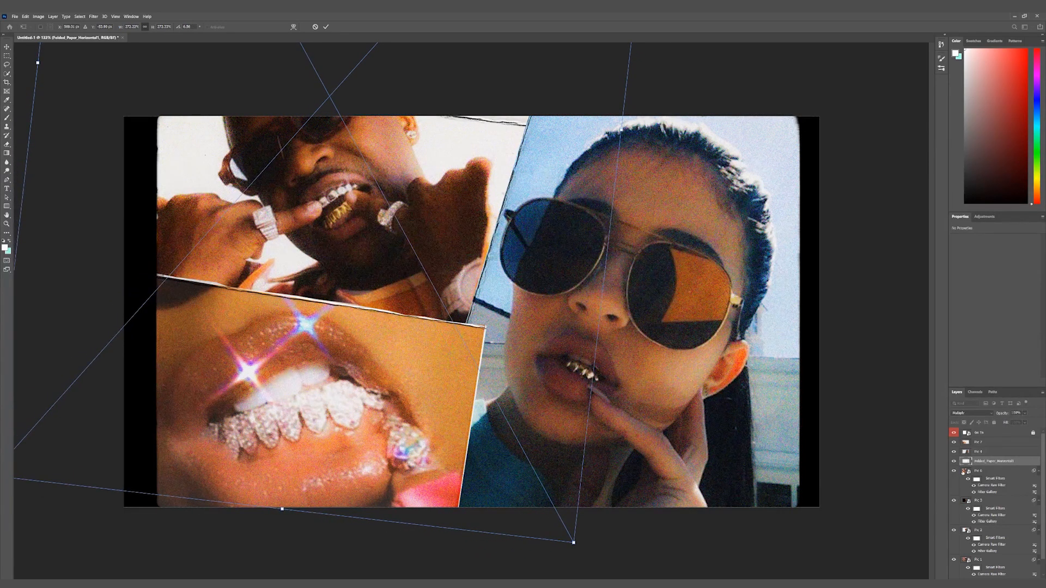
key(Return)
- Hide Pic 4, select everything outside the plaid-shirt man's picture and rasterize the folded-paper texture above it
click(954, 452)
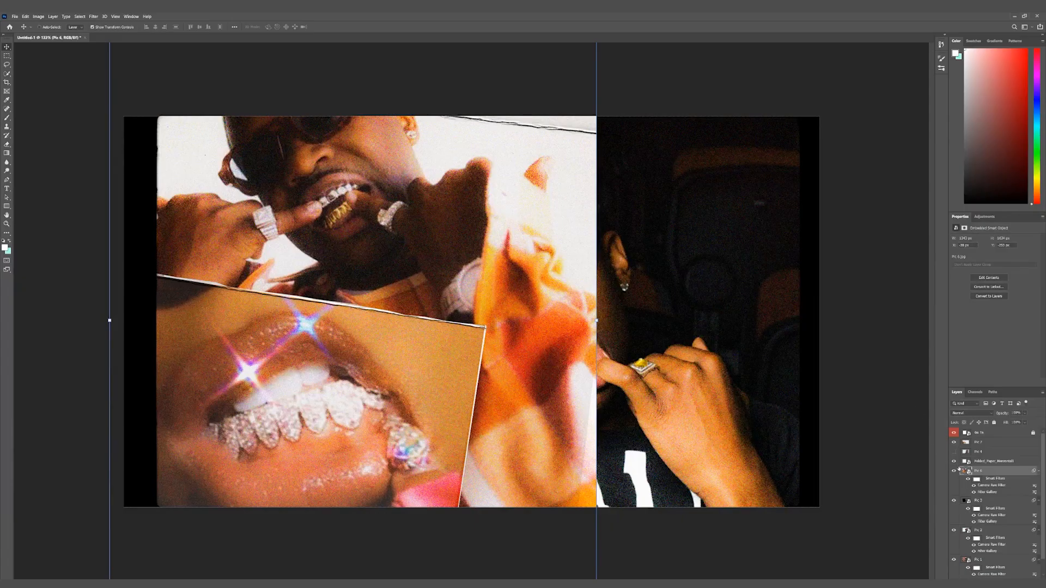
ctrl+click(966, 471)
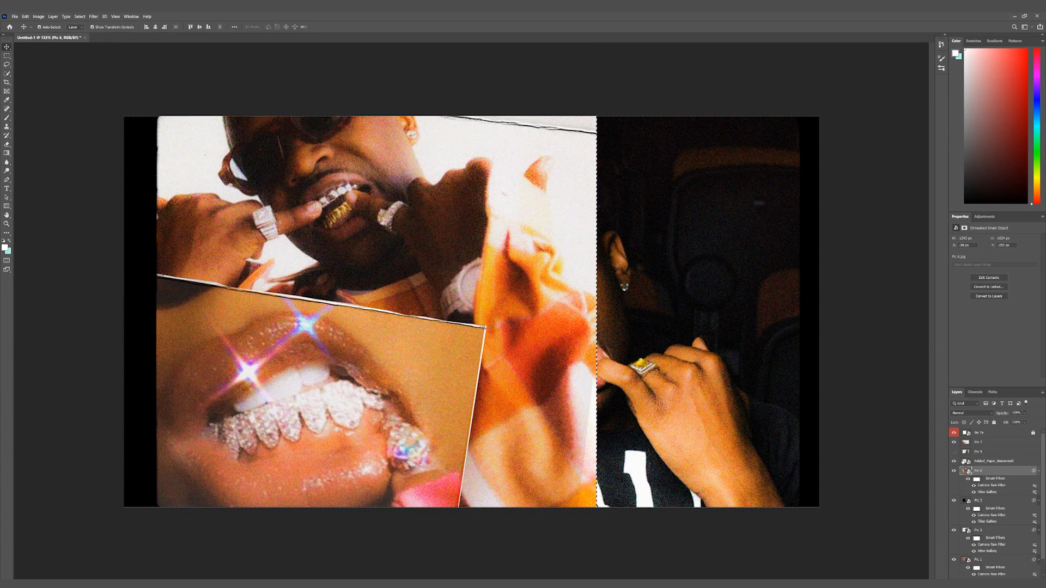
click(964, 461)
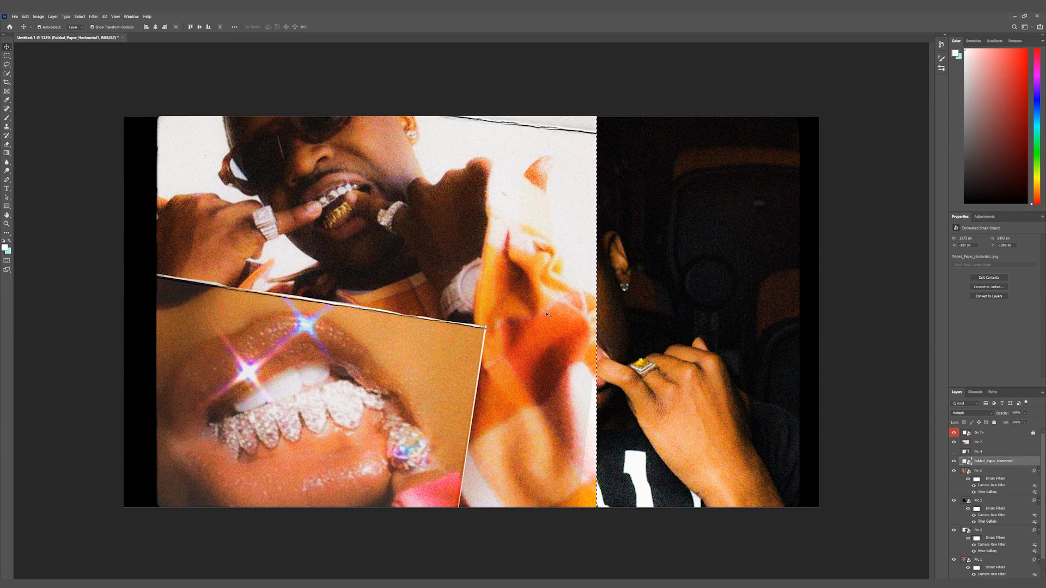
key(l)
right_click(508, 355)
click(517, 364)
right_click(987, 461)
click(973, 293)
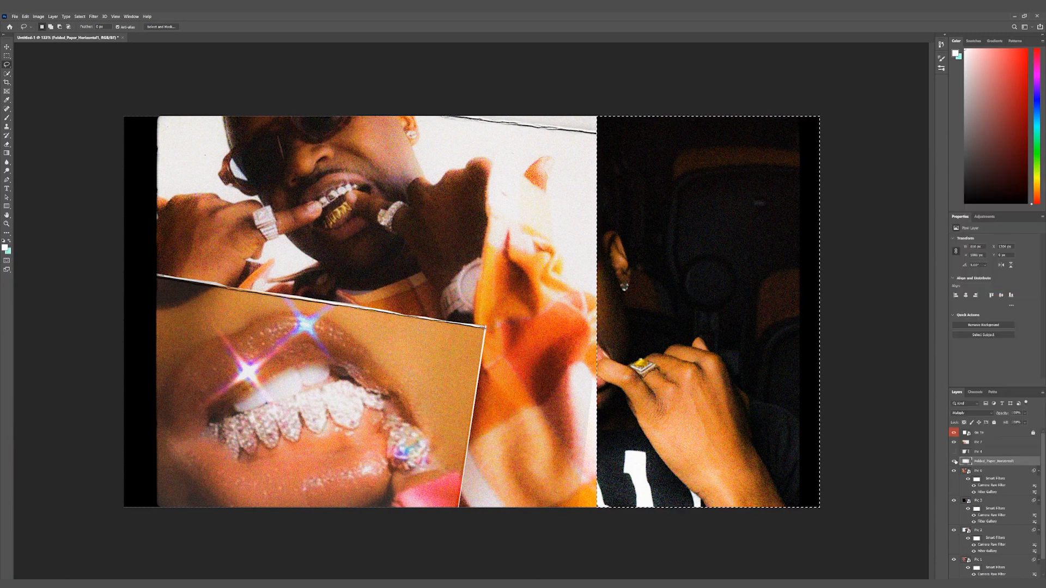
- Merge the folded-paper texture with the plaid-shirt man's picture, show Pic 4 again and clear the selection
click(984, 470)
shift+click(986, 462)
right_click(985, 463)
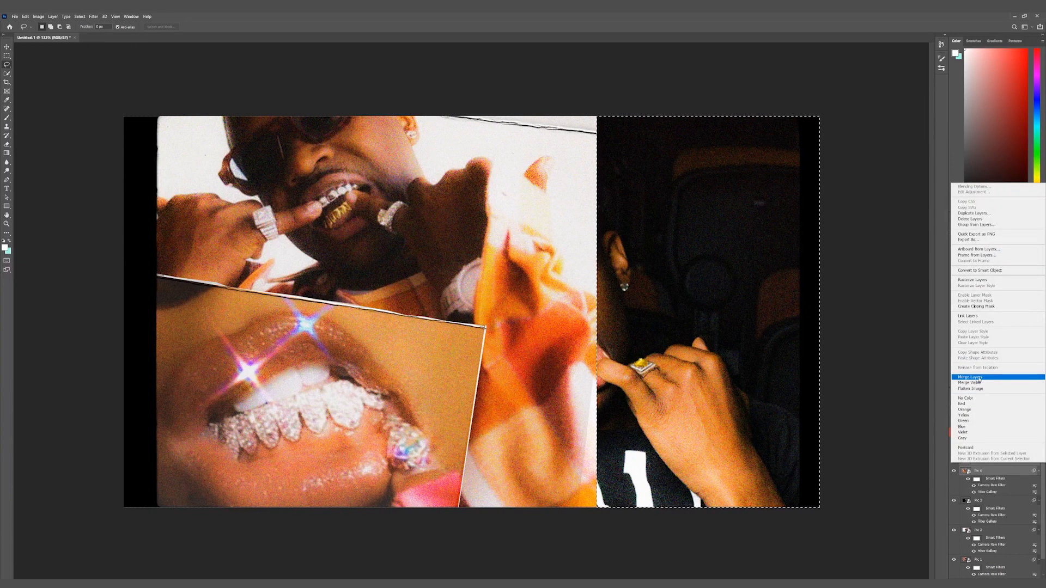
click(970, 377)
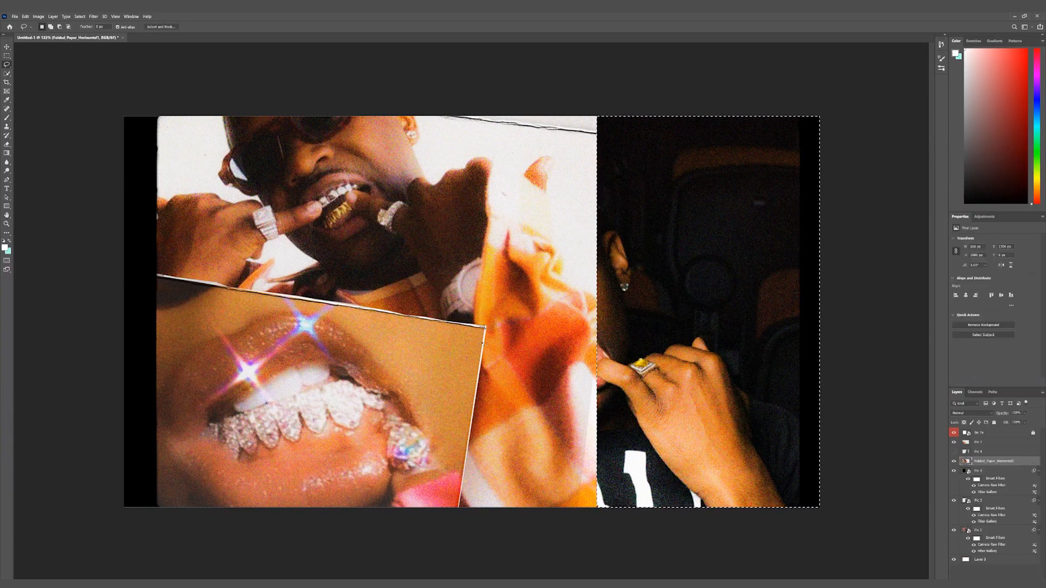
click(953, 452)
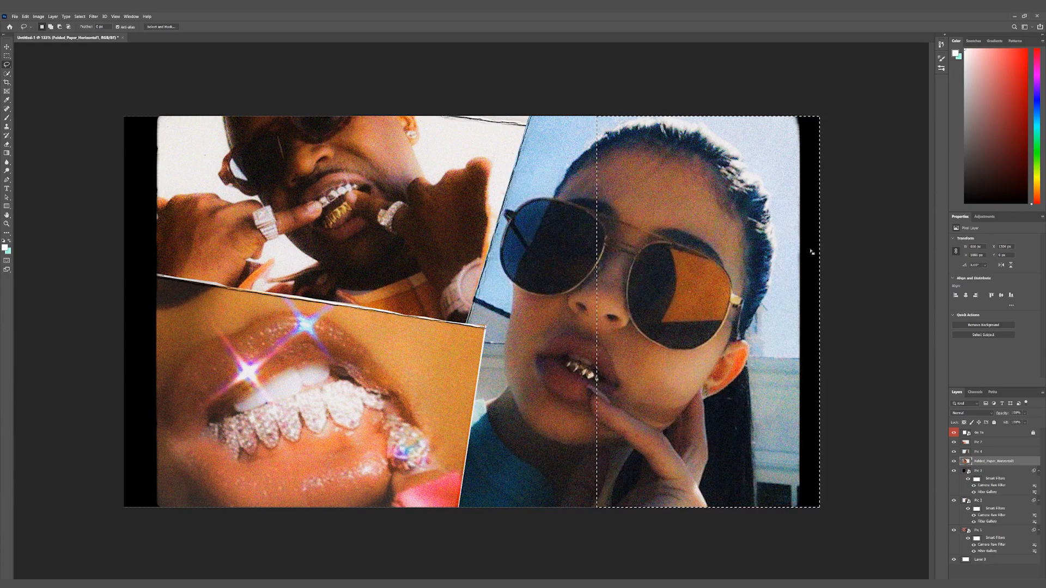
right_click(818, 266)
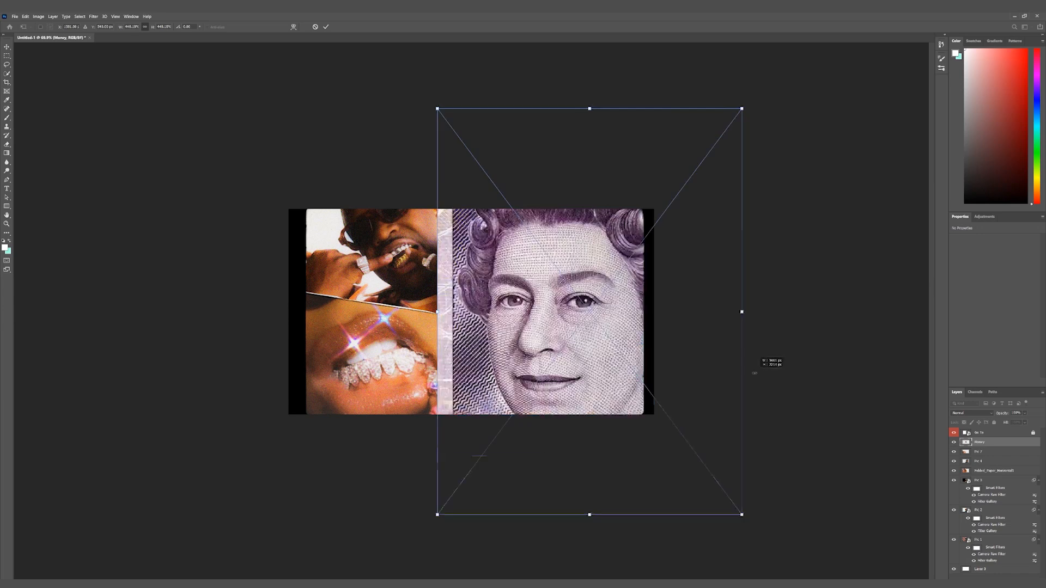
- Resize the purple banknote portrait over the right half of the collage and place the enlarged American banknote portrait over the left half
drag(754, 376, 671, 369)
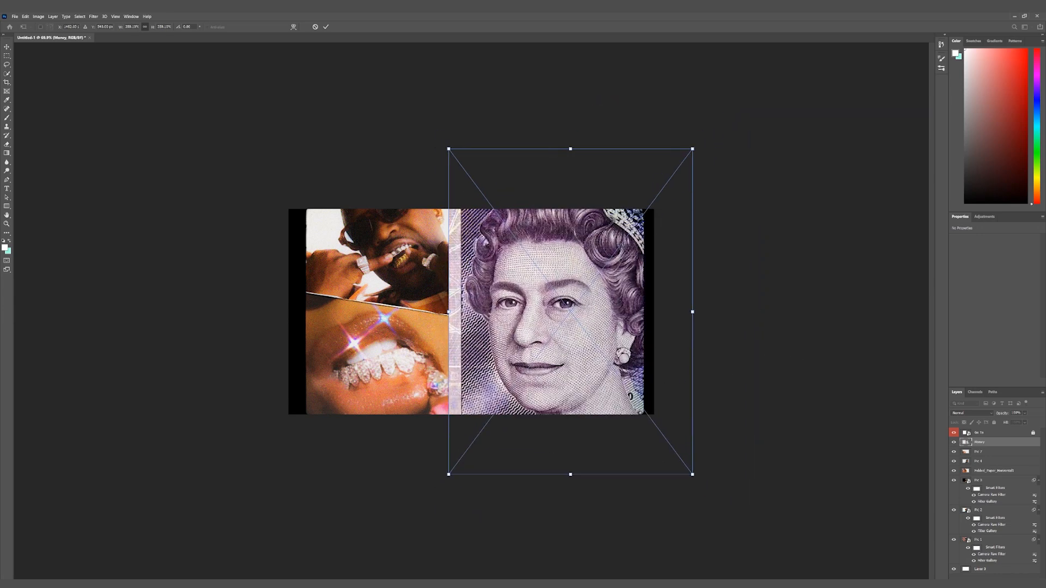
key(Return)
drag(494, 306, 406, 316)
drag(382, 275, 390, 70)
drag(479, 277, 385, 383)
key(Return)
- Spread the two banknote portraits apart horizontally, leaving a narrow gap in the middle of the collage
key(v)
drag(574, 369, 642, 373)
drag(420, 361, 387, 366)
drag(575, 361, 565, 361)
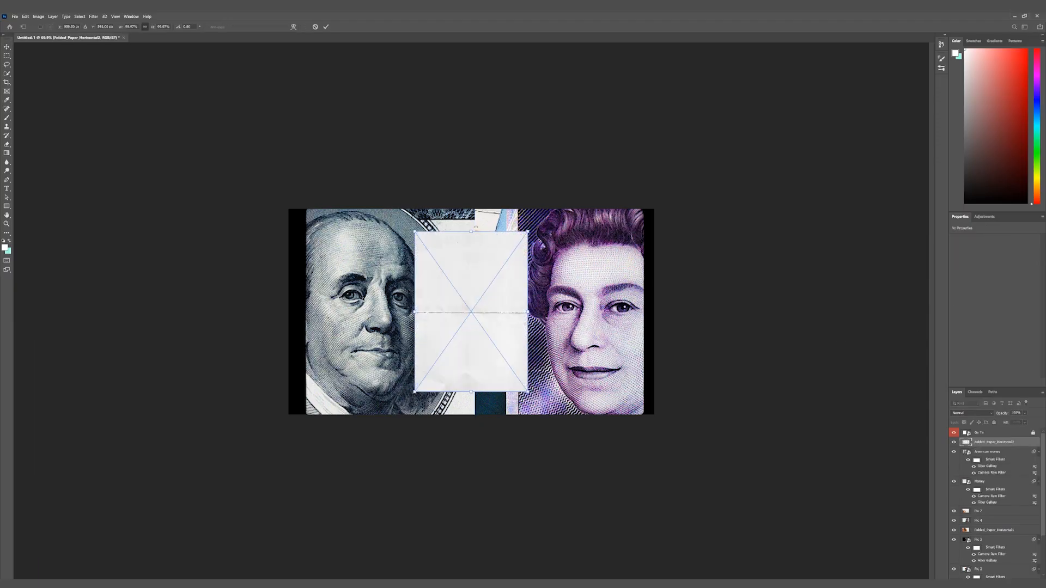
- Rotate the Folded_Paper_Horizontal2 texture a quarter turn over the whole canvas, set its blend mode to Multiply and align its fold
drag(475, 227, 763, 279)
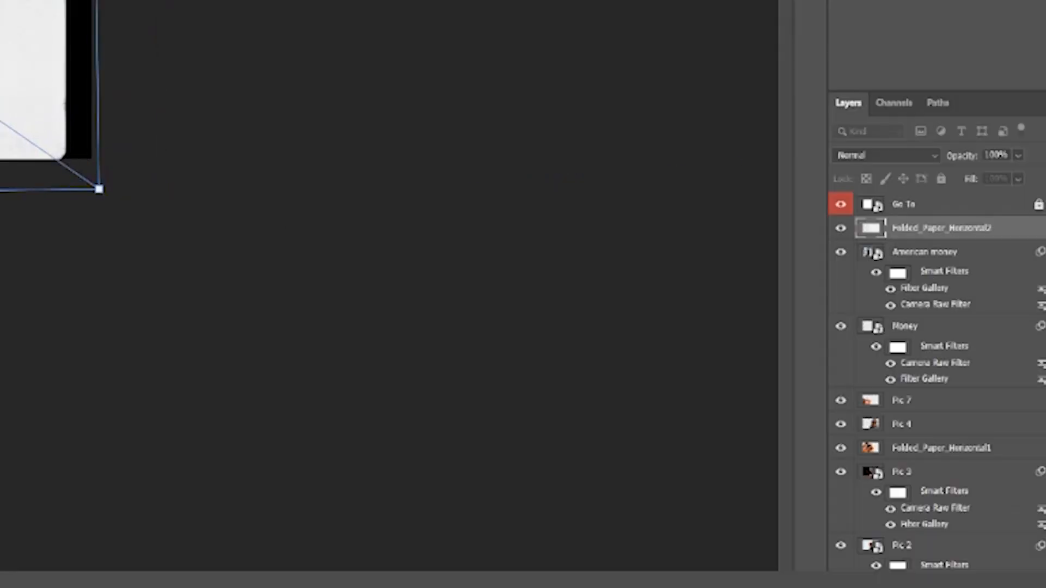
click(909, 157)
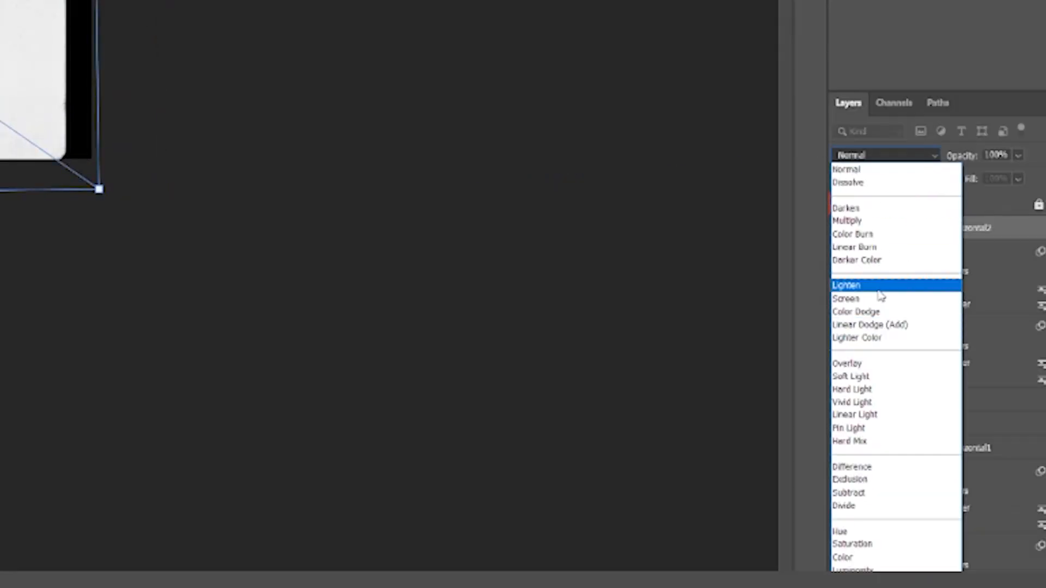
click(869, 221)
drag(549, 323, 548, 331)
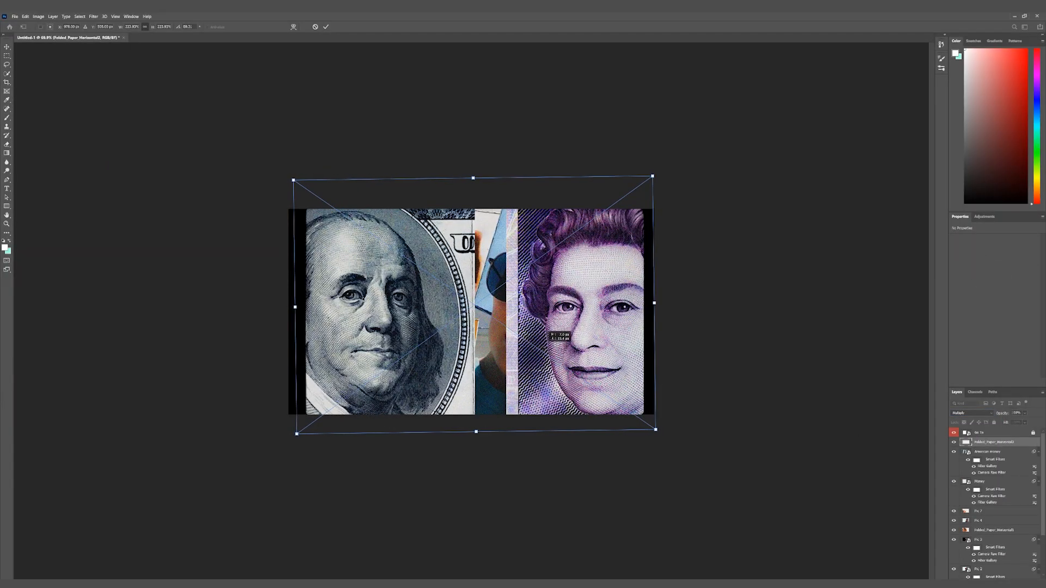
key(Return)
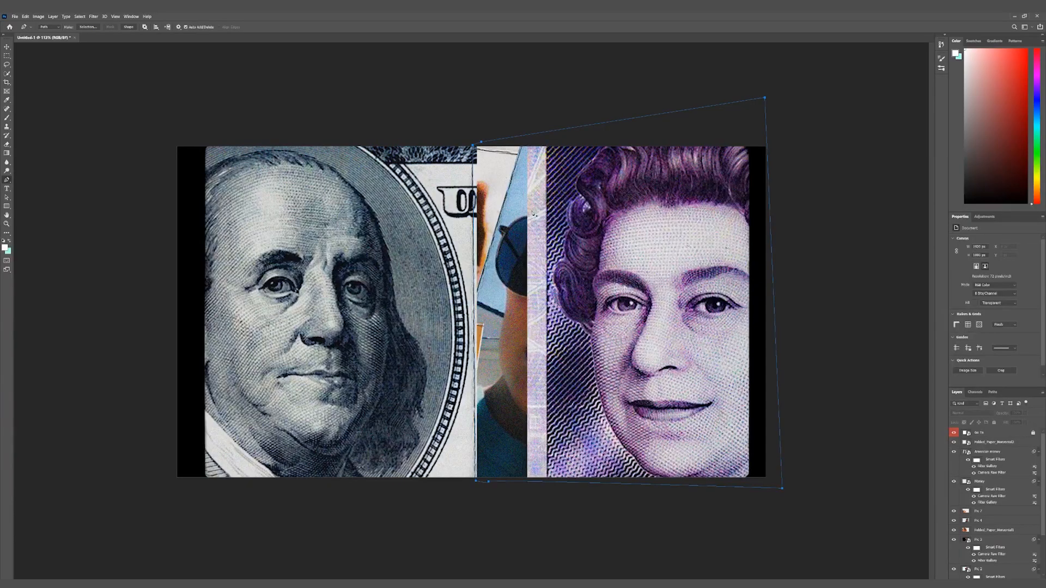
- Turn the pen path around the area beside the American banknote into a selection and rasterize the Folded_Paper_Horizontal2 layer
right_click(534, 212)
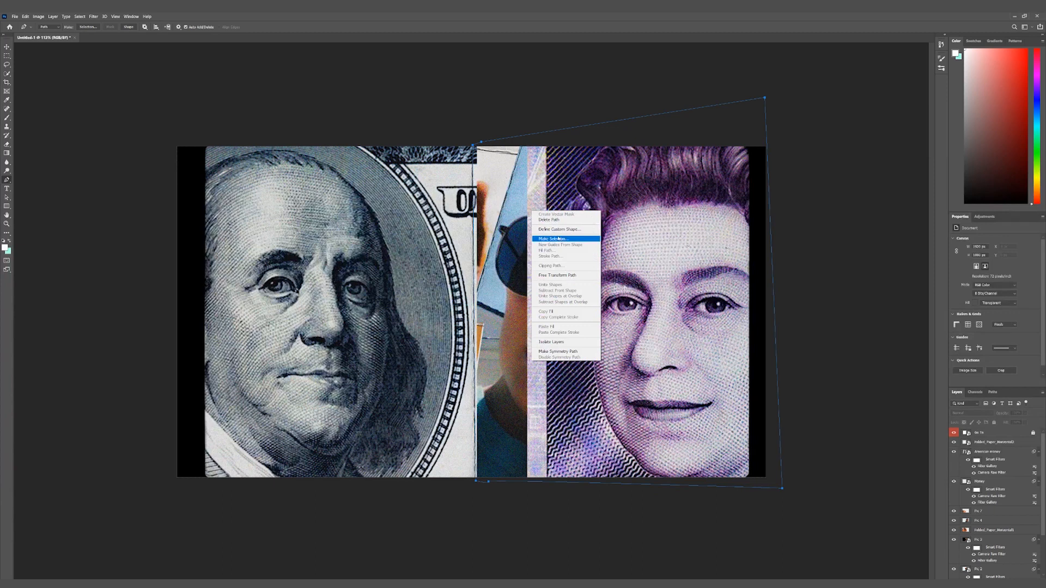
click(557, 235)
key(Return)
right_click(1004, 443)
click(993, 275)
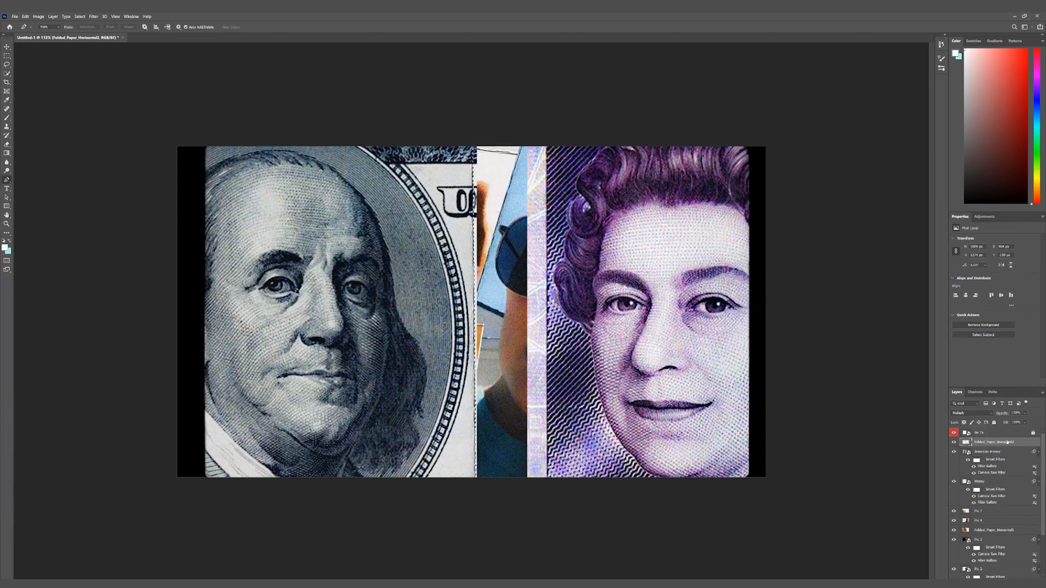
- Merge the Folded_Paper_Horizontal2 texture with the American banknote portrait layer
shift+click(994, 451)
right_click(995, 452)
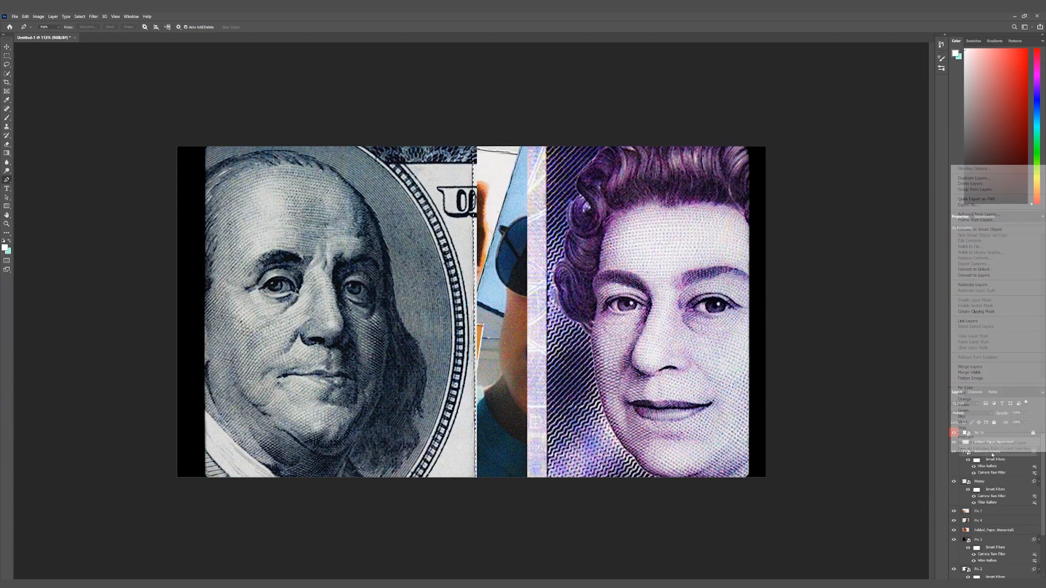
click(971, 367)
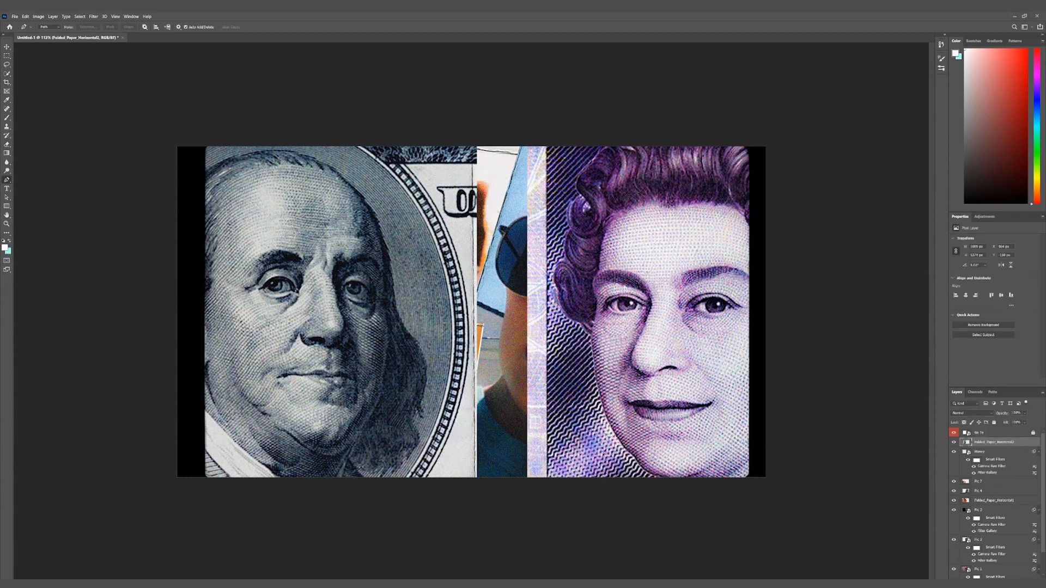
- Stand the torn paper strip upright along the American banknote's inner edge and move its layer below both banknote layers
drag(482, 373, 622, 312)
drag(575, 250, 683, 264)
drag(664, 316, 624, 326)
drag(586, 356, 459, 351)
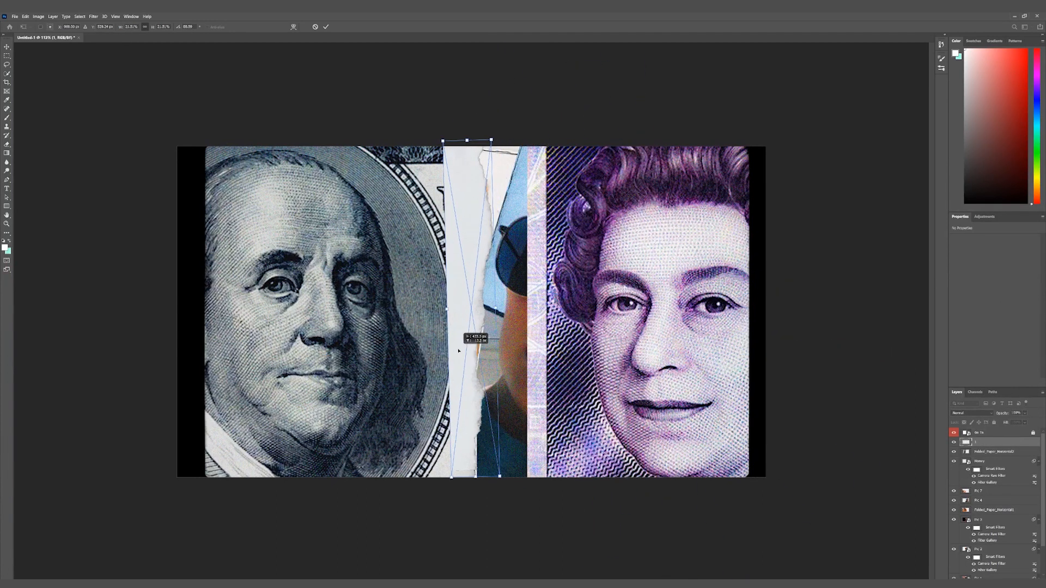
drag(994, 444, 990, 483)
drag(485, 251, 479, 230)
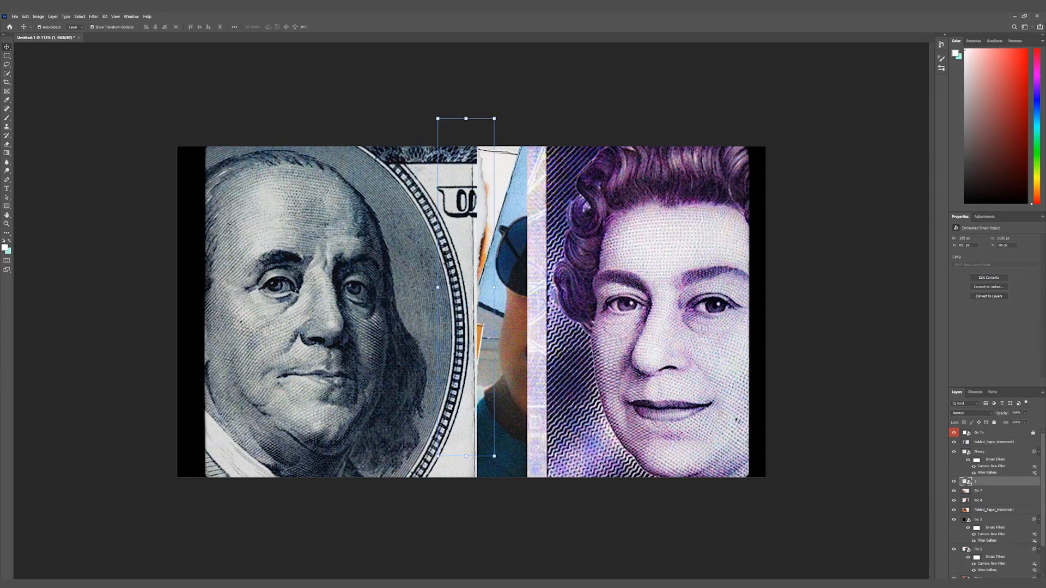
- Apply a Filter Gallery effect to the torn paper strip beside the American banknote
click(787, 140)
click(93, 17)
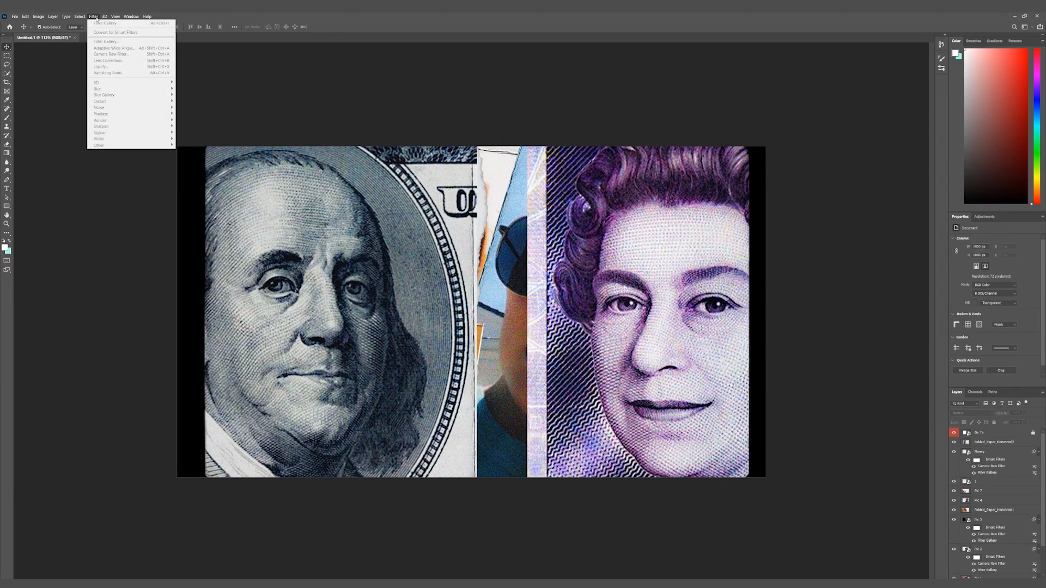
click(439, 217)
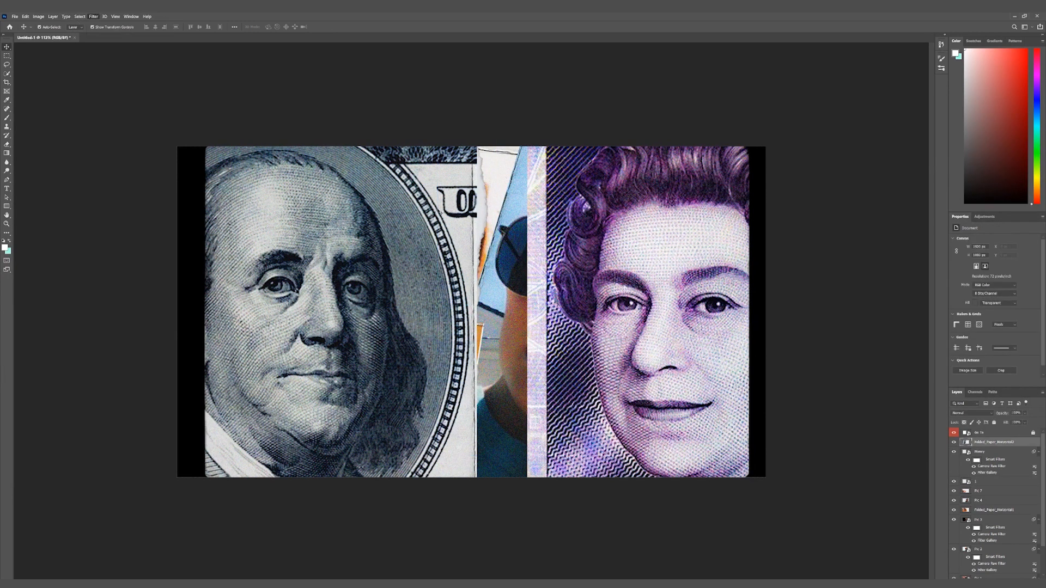
click(484, 217)
click(80, 16)
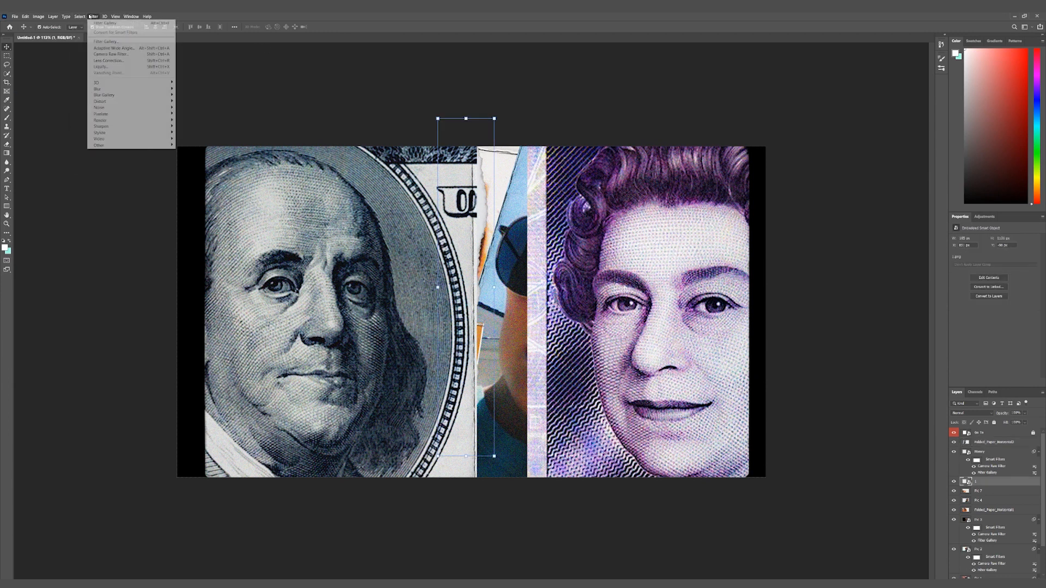
click(102, 42)
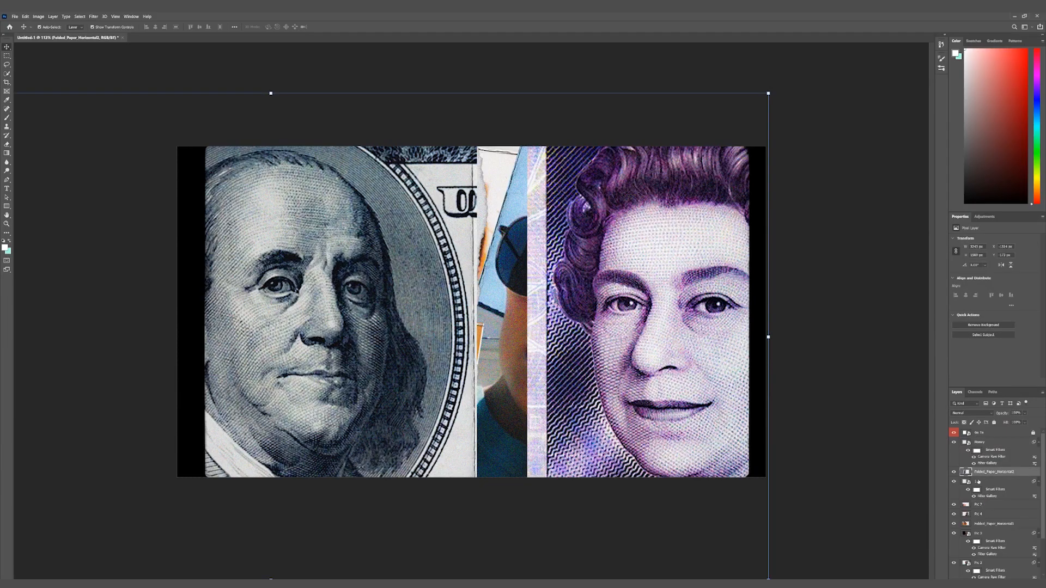
- Merge the torn strip with the American banknote portrait as Pic 8 and rename the purple banknote layer Pic 9
right_click(978, 482)
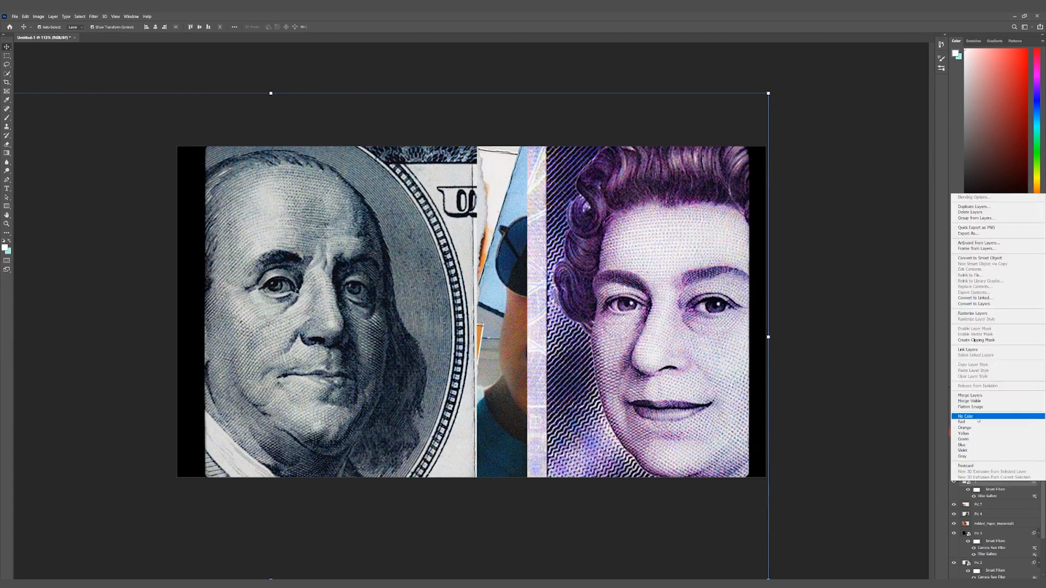
click(970, 398)
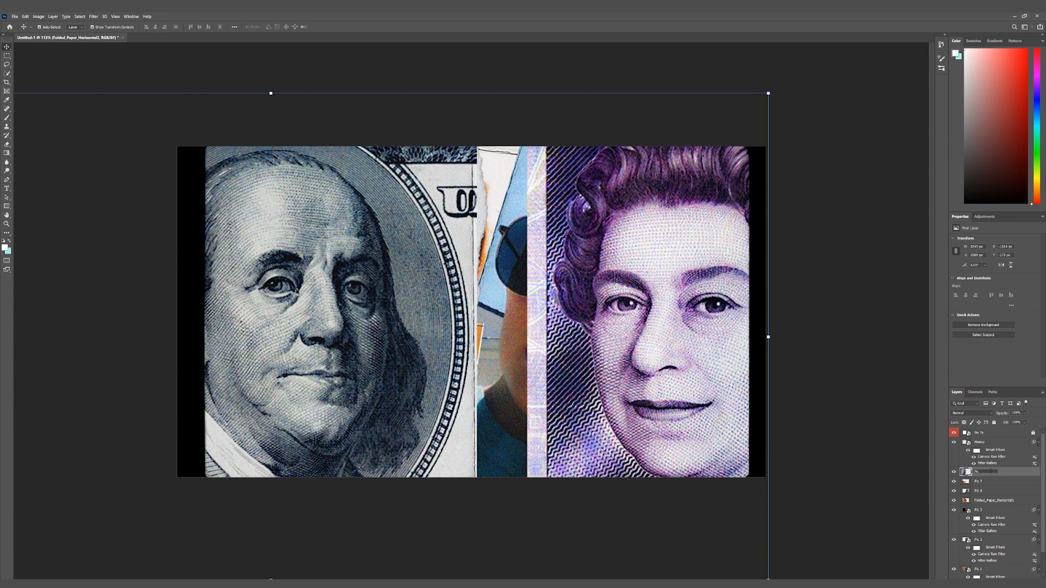
click(991, 472)
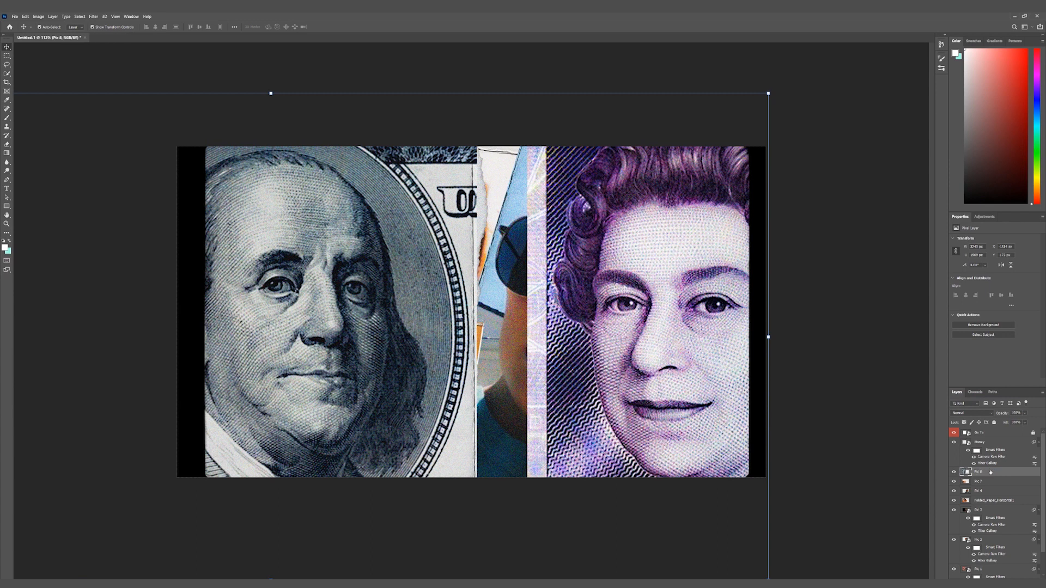
click(982, 440)
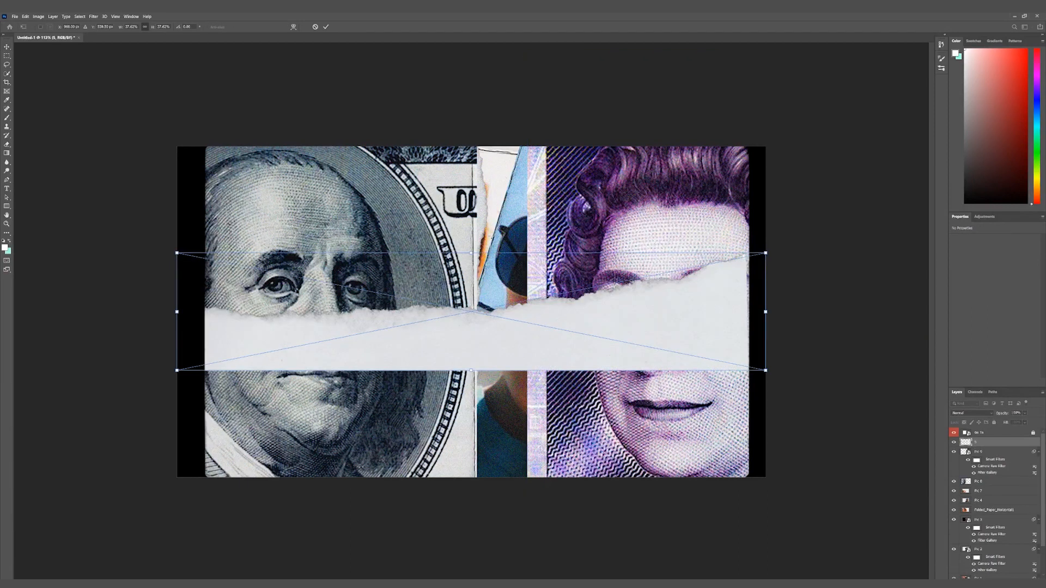
- Rotate the new torn paper strip upright and position it over the inner edge of the purple banknote
drag(486, 243, 490, 308)
drag(504, 305, 547, 326)
key(Return)
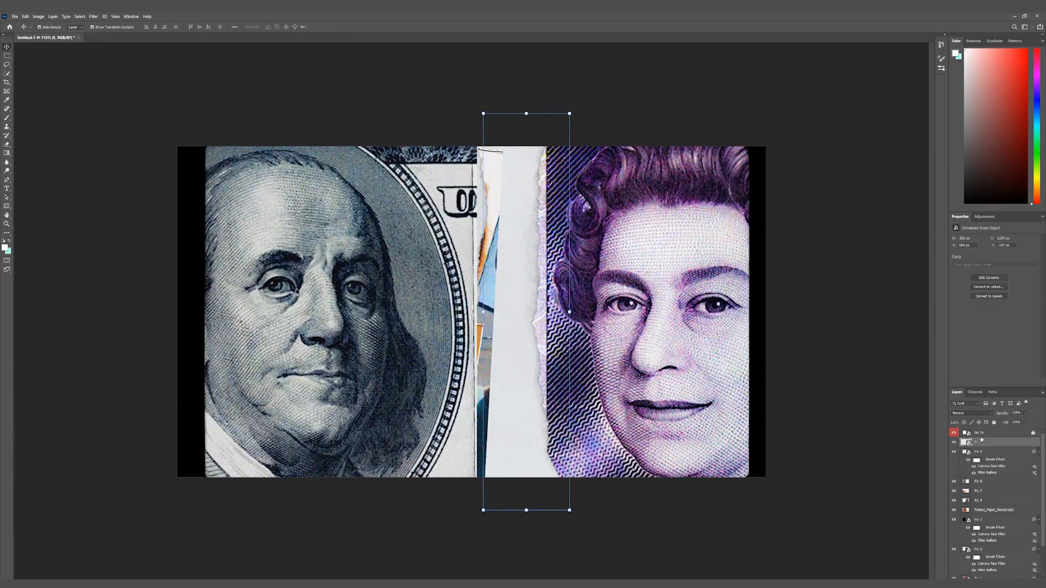
- Rasterize Pic 9, cut the new torn strip's outline out of it with the strip hidden, and clear the selection
ctrl+click(964, 444)
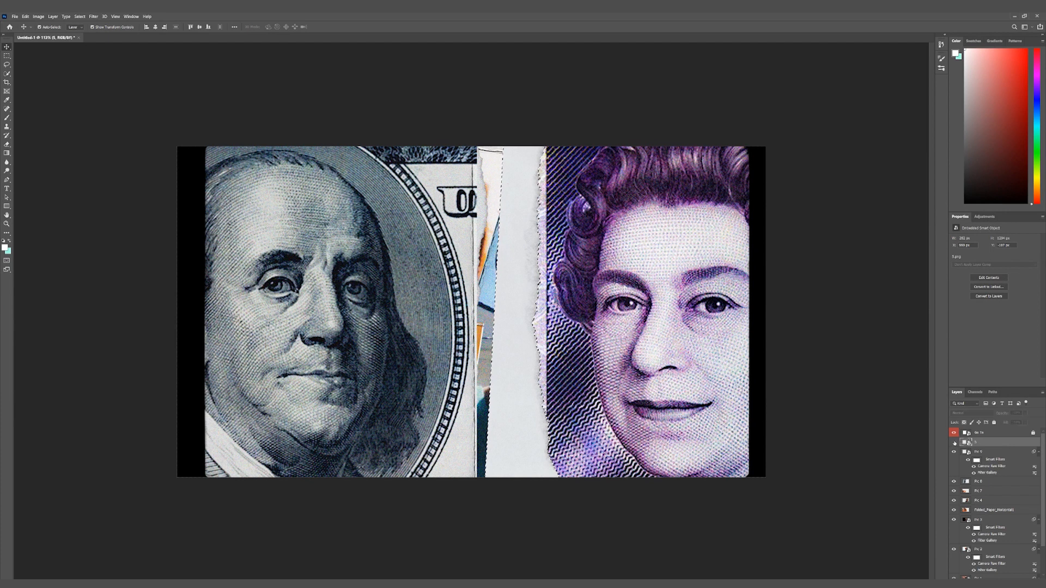
click(954, 442)
click(984, 453)
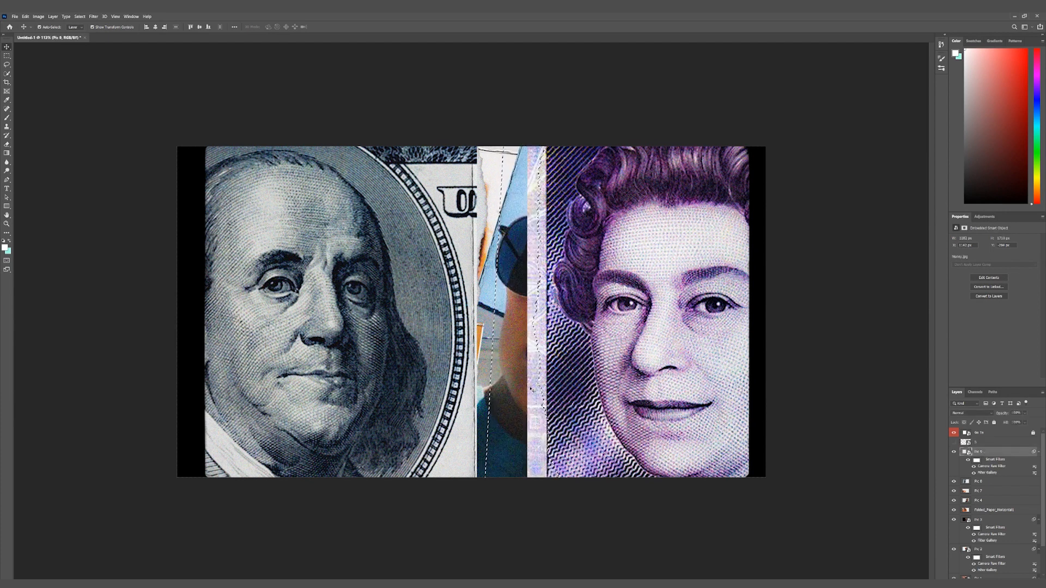
right_click(986, 452)
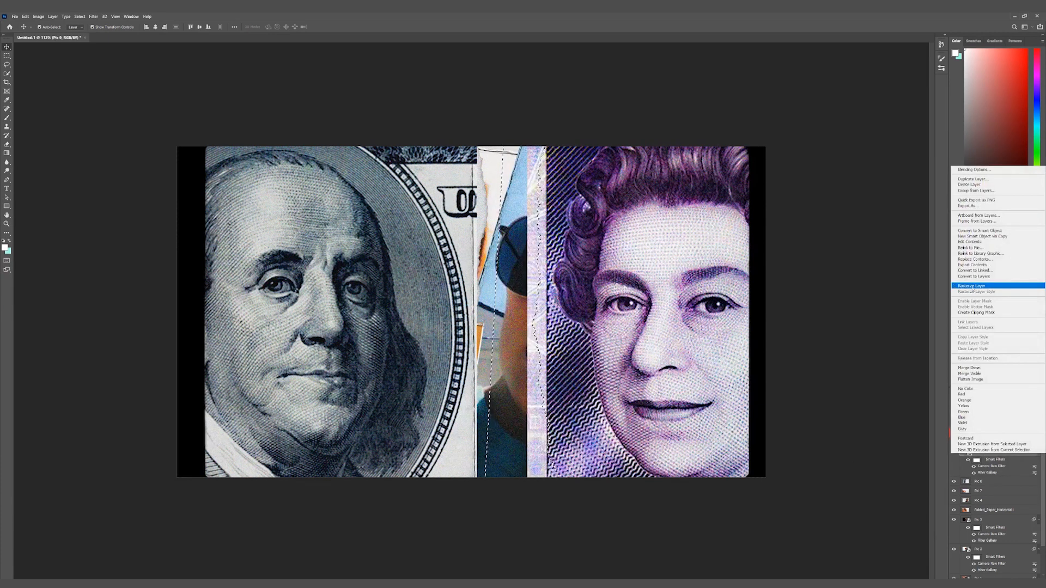
click(973, 287)
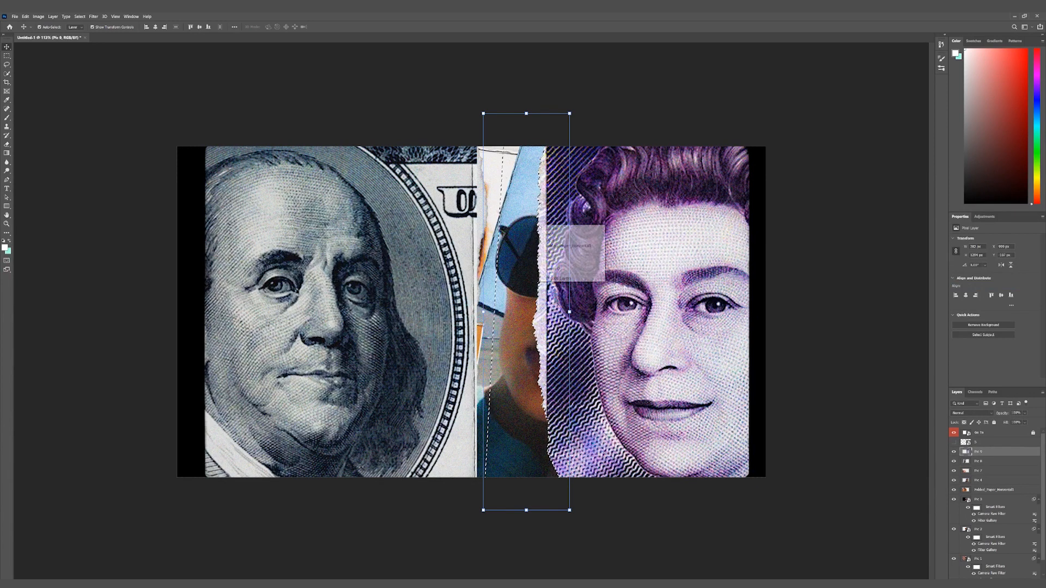
key(l)
right_click(518, 238)
click(531, 240)
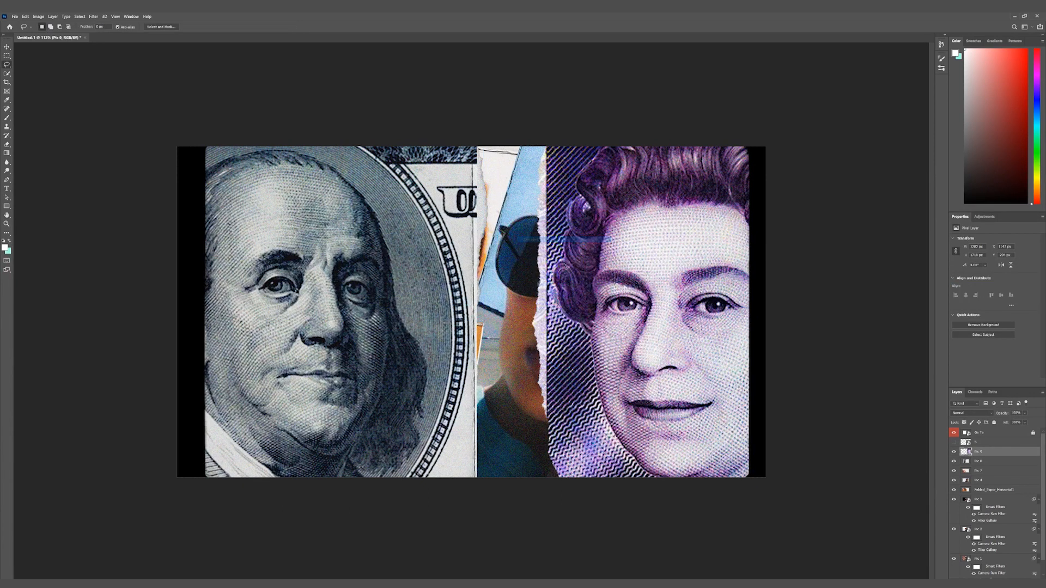
- Show the torn strip again, rotate and shift it to fit Pic 9's torn edge, and move its layer below Pic 9
click(954, 442)
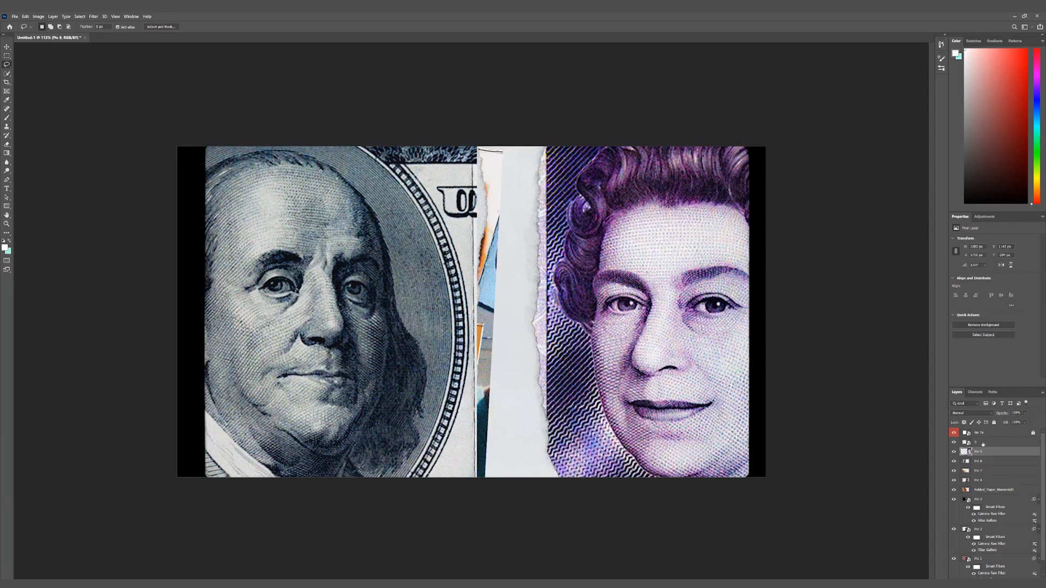
click(980, 441)
key(ctrl+t)
drag(537, 101, 499, 576)
drag(533, 422, 556, 424)
mouse_move(610, 326)
mouse_down()
mouse_move(630, 303)
mouse_move(622, 315)
mouse_up()
drag(584, 359, 568, 362)
key(Return)
drag(978, 443, 987, 456)
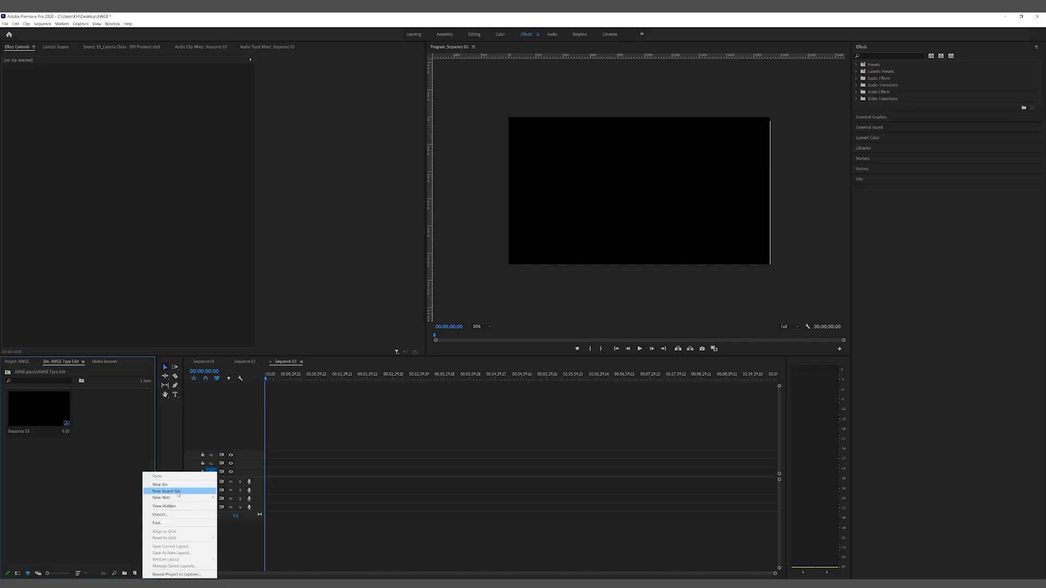
- Switch to Premiere Pro and create a new sequence in the AWGE Type Edit bin
mouse_move(183, 501)
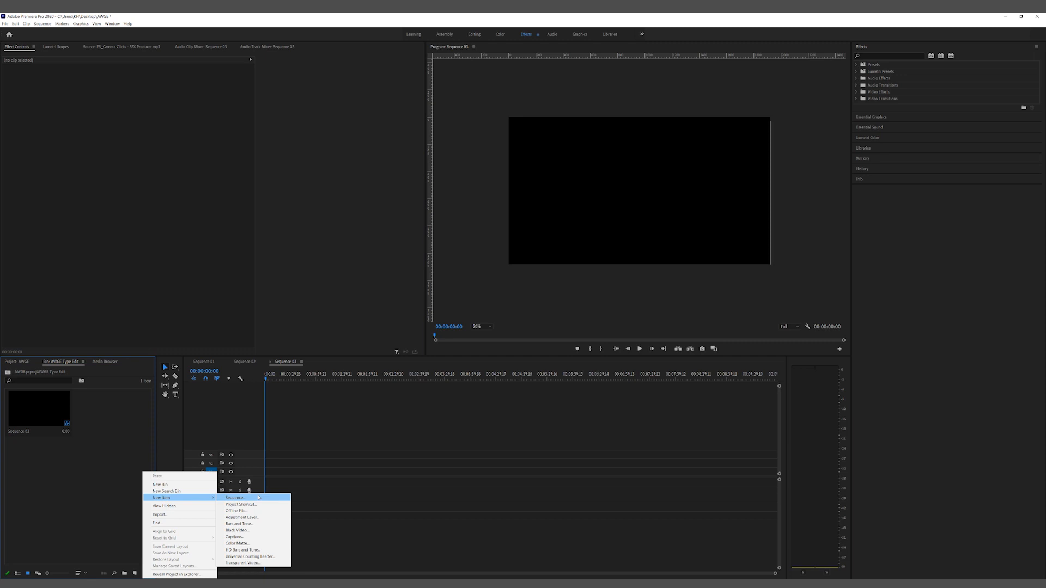
click(259, 497)
click(578, 414)
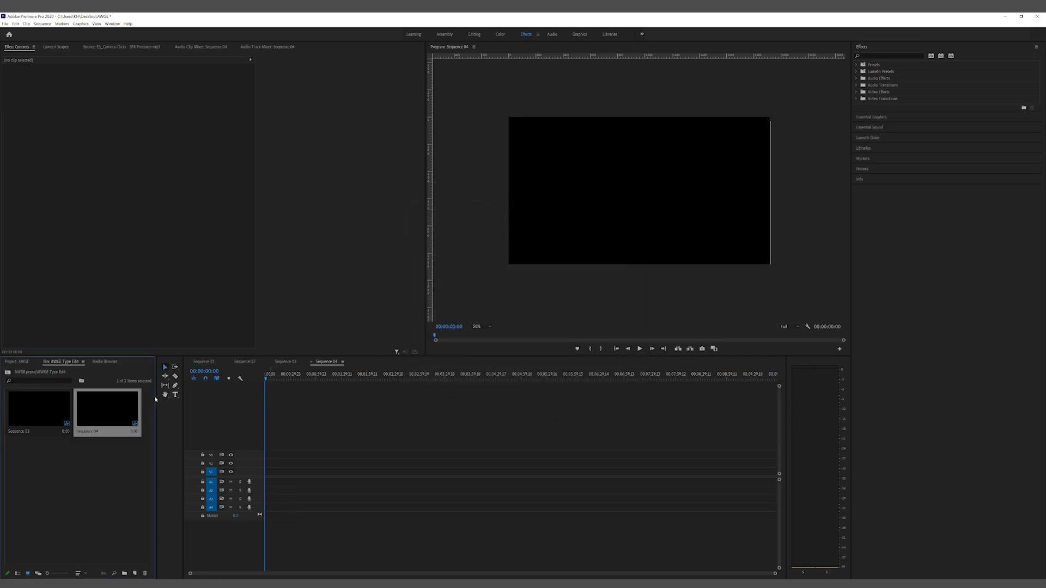
- Create an adjustment layer in the bin with the default video settings
click(115, 485)
right_click(76, 466)
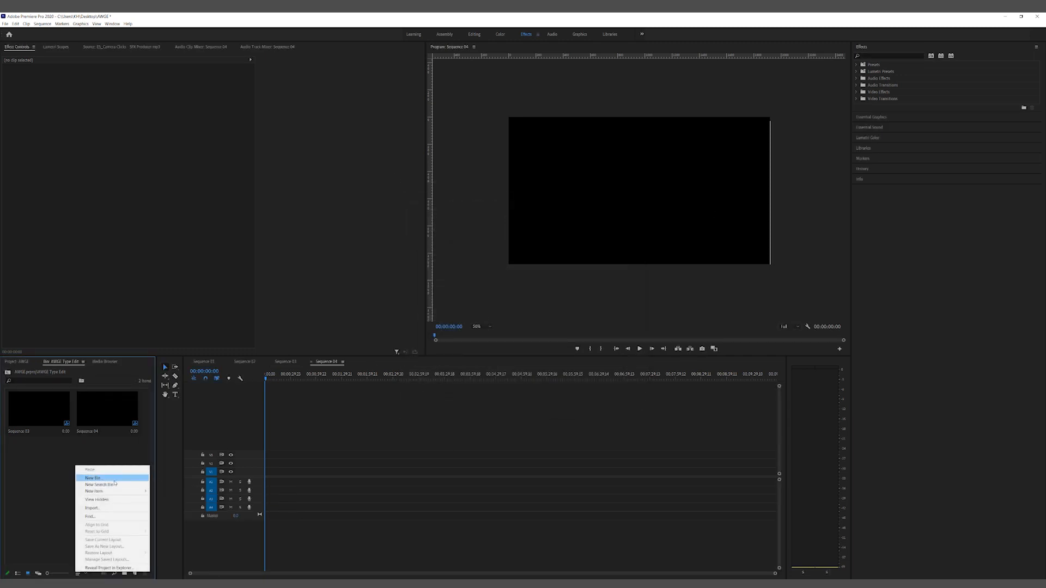
mouse_move(114, 492)
click(180, 511)
click(534, 328)
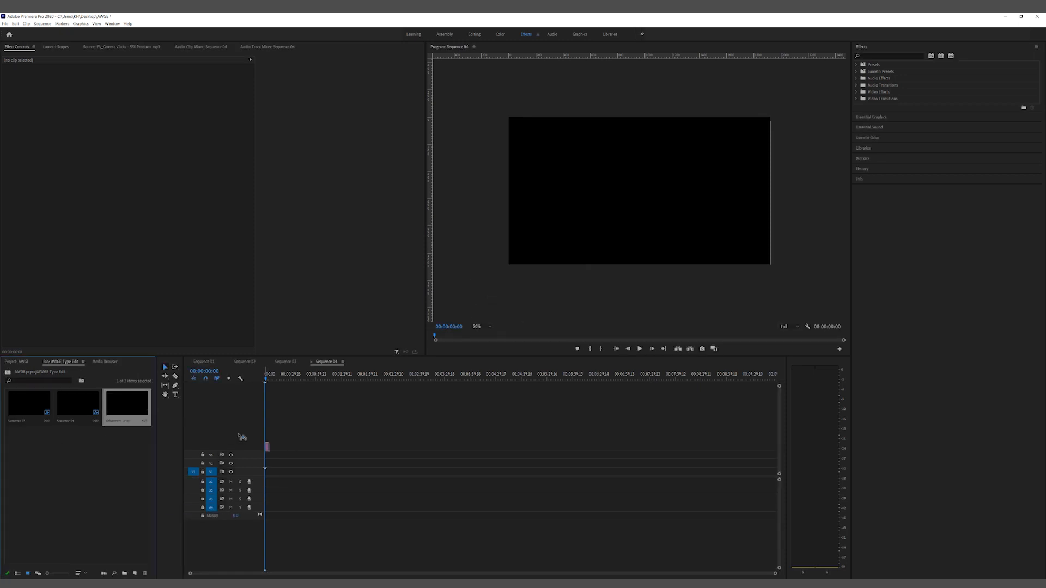
- Place the adjustment layer at the start of the first video track and replace it with an After Effects composition
drag(267, 473, 269, 472)
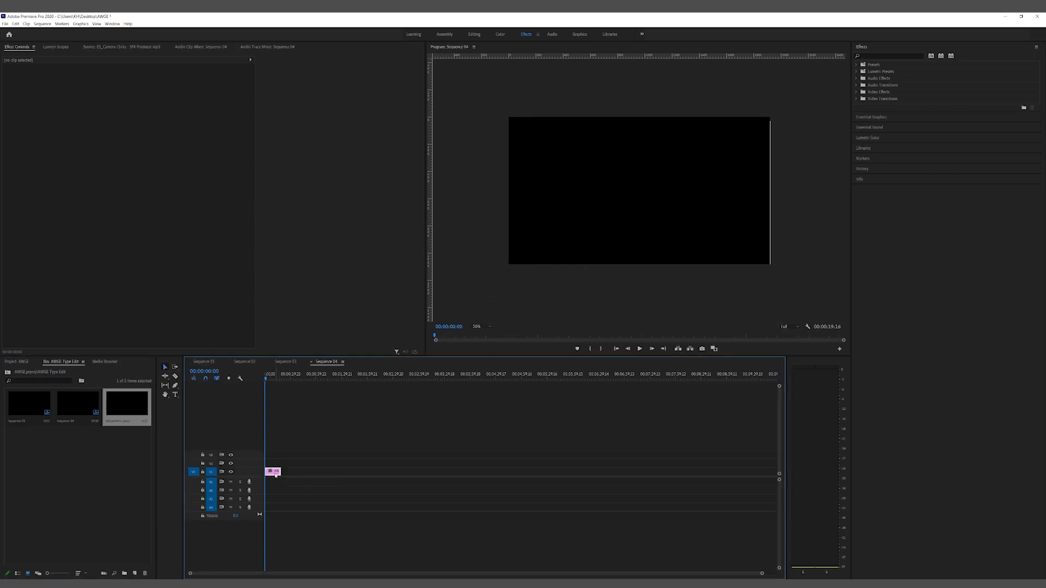
right_click(275, 474)
click(329, 261)
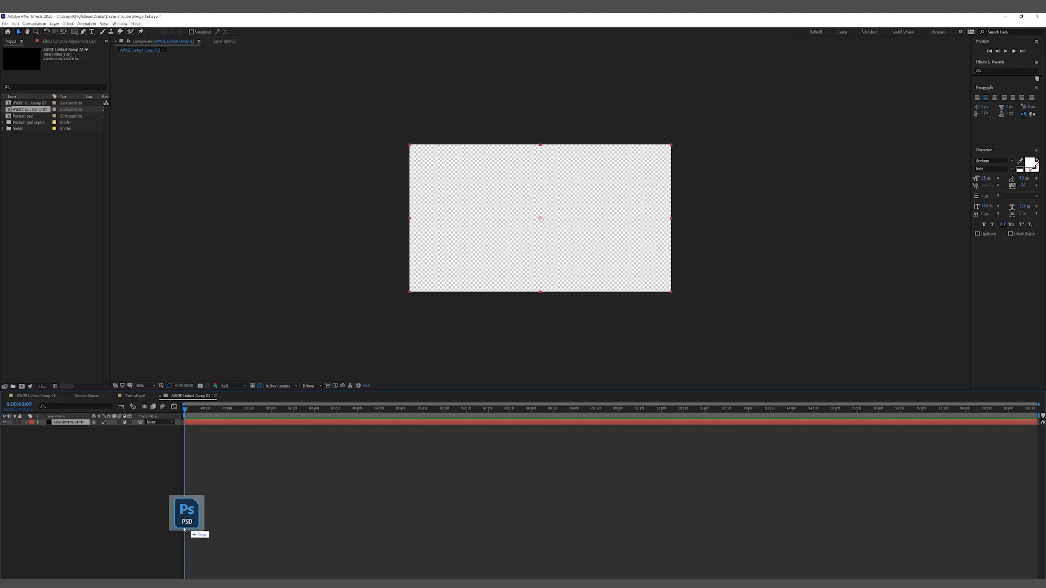
- Import the collage PSD into the linked After Effects composition as a composition with editable layer styles, and open it
drag(184, 529, 88, 533)
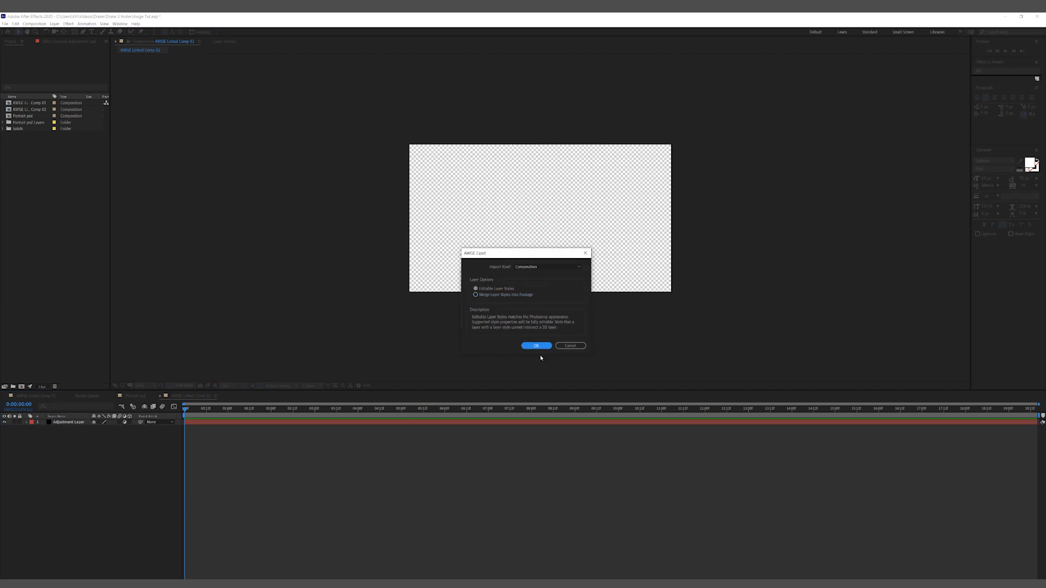
click(542, 346)
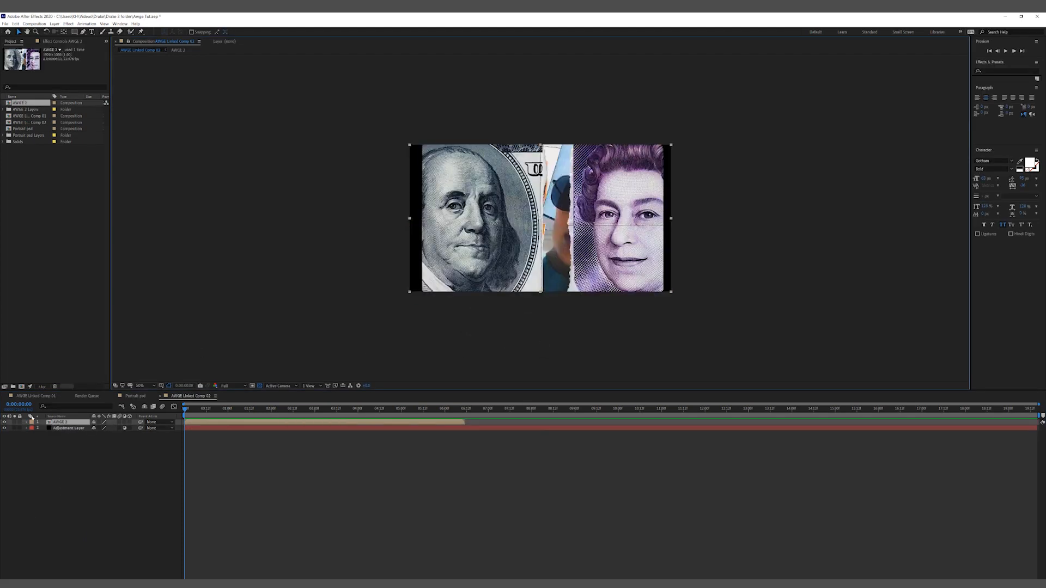
double_click(62, 423)
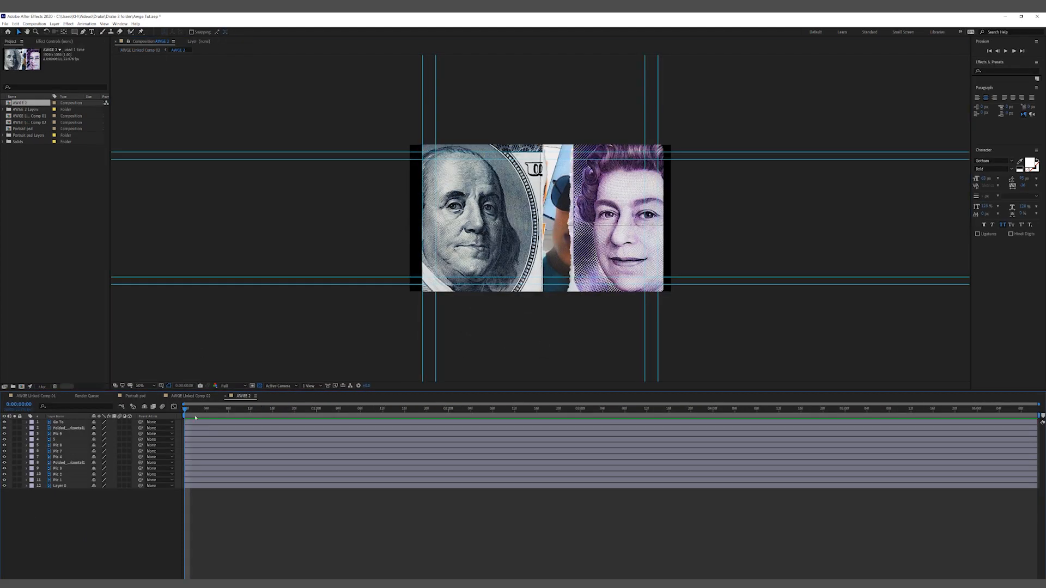
- Lock the topmost layer and hide every layer from Pic 2 up to the upper folded-paper texture
click(52, 424)
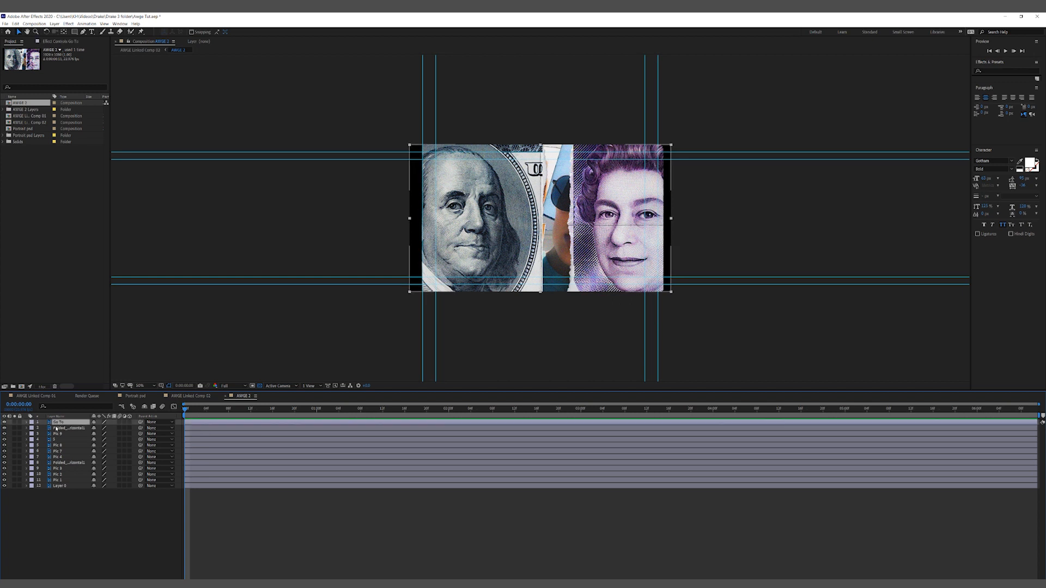
click(20, 422)
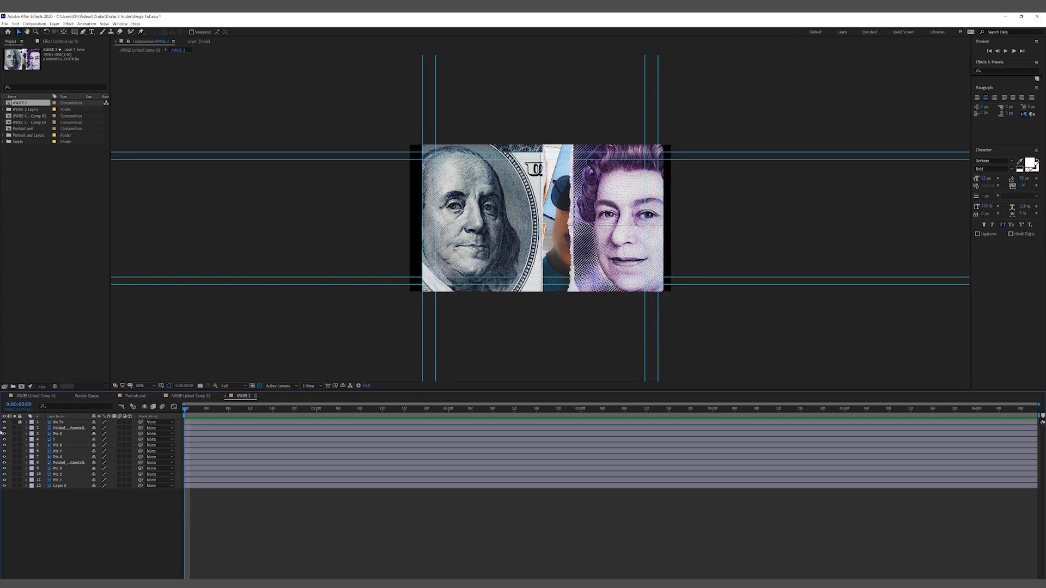
click(4, 473)
click(4, 474)
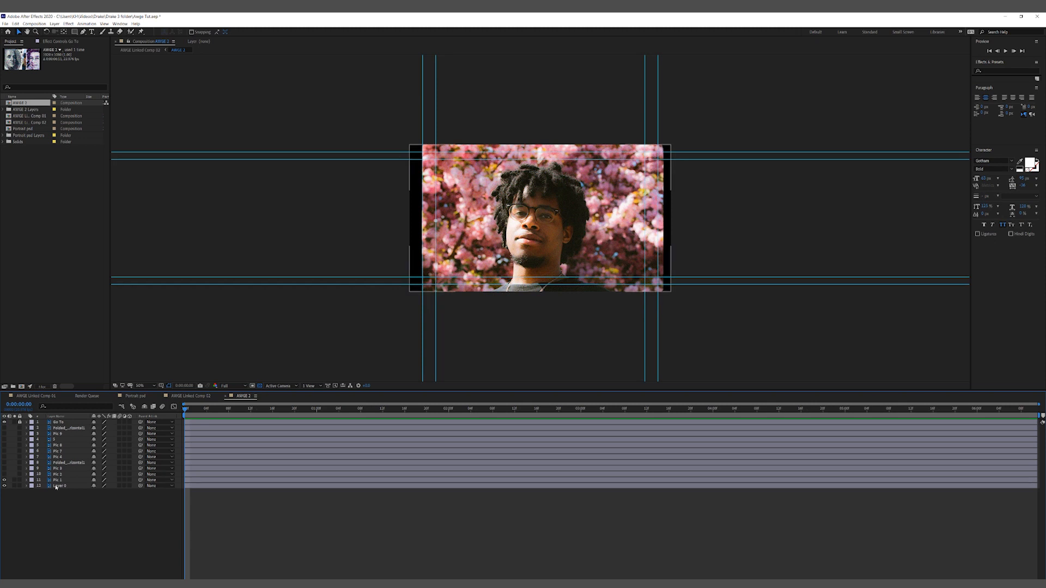
- Shift the layers from Pic 2 up to the upper folded-paper texture a few frames later together
click(199, 476)
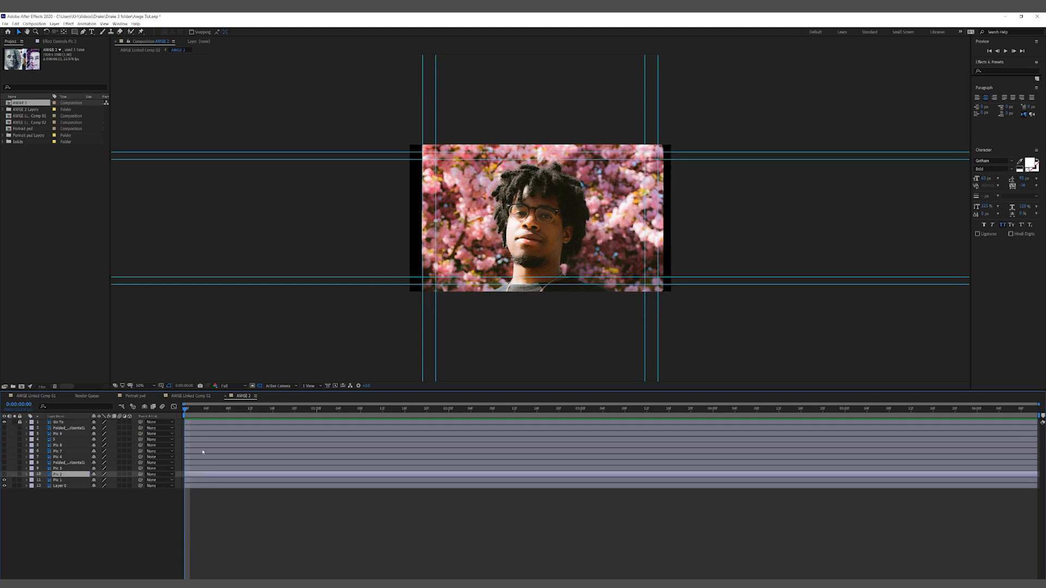
shift+click(196, 428)
drag(196, 428, 212, 431)
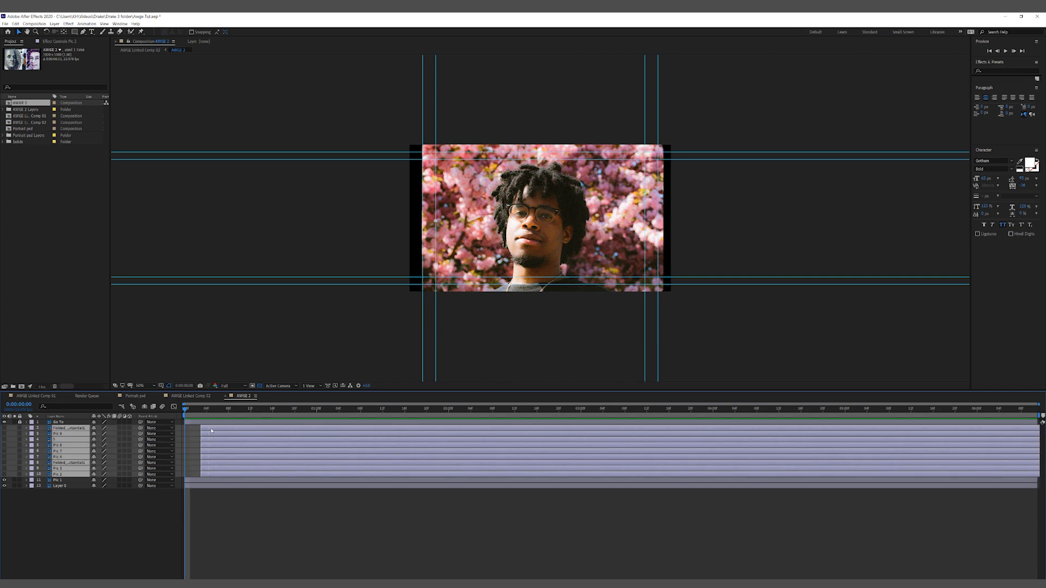
- Stagger the shifted layers so each starts a few frames after the one below it, and preview the timing
click(207, 506)
drag(208, 475, 203, 474)
drag(212, 469, 225, 469)
drag(225, 463, 282, 456)
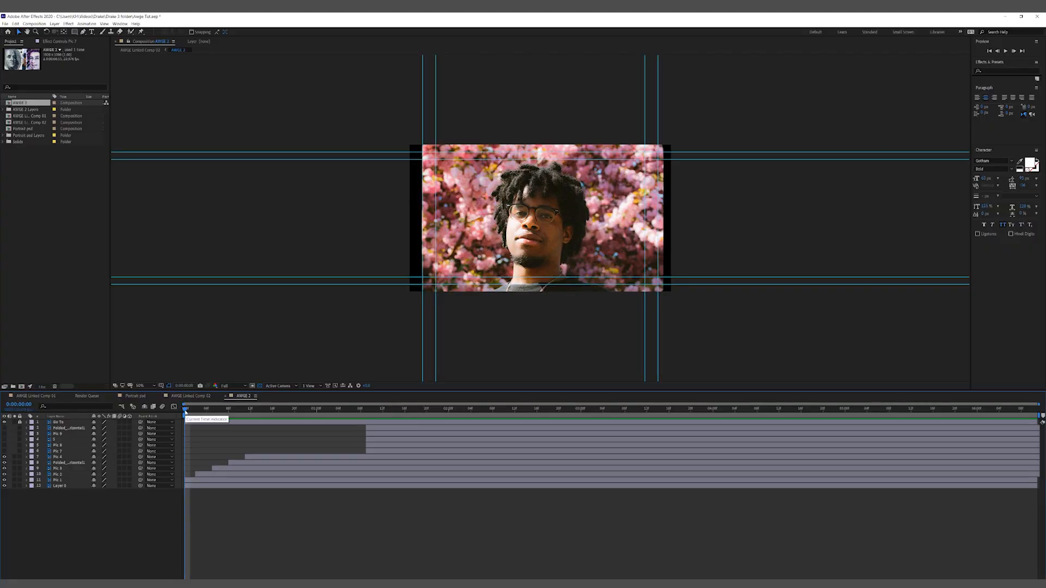
key(space)
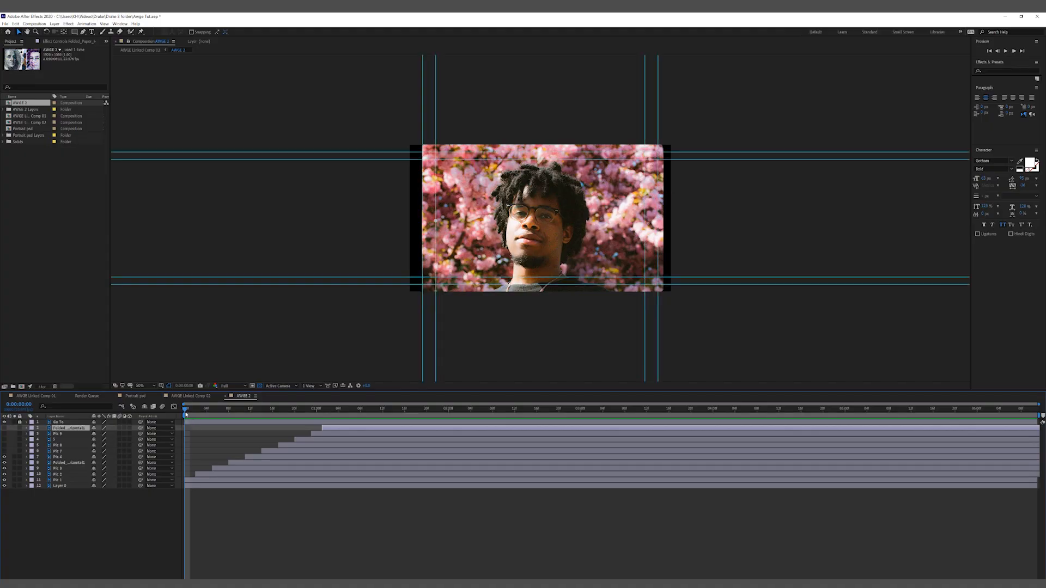
key(space)
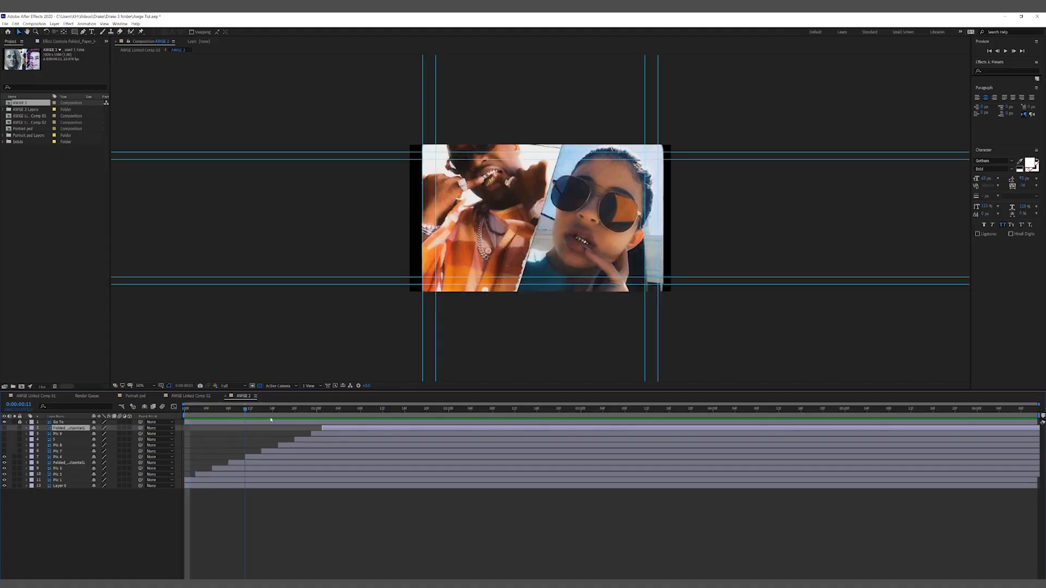